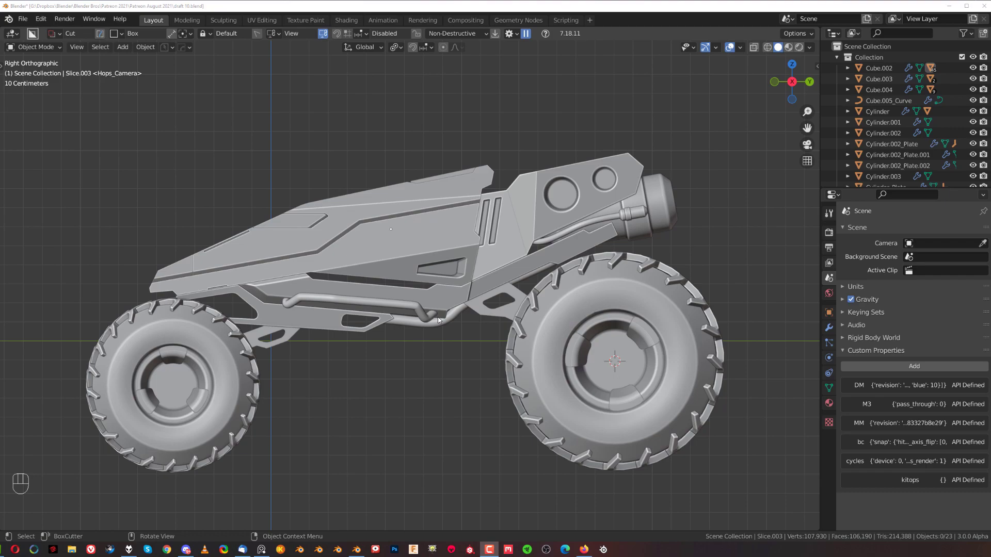
Step: Examine the vehicle model from the right side view
scroll(438, 317, "down", 2)
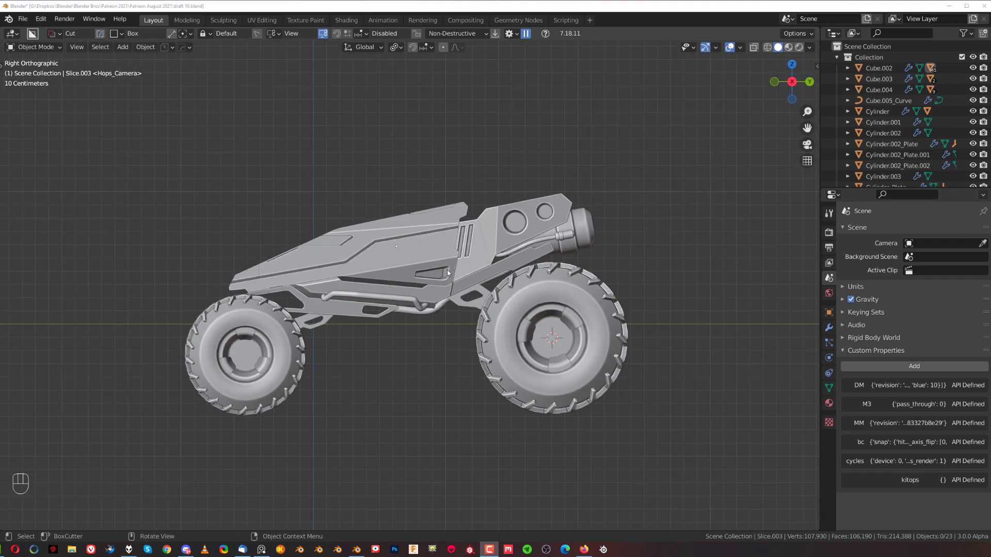
scroll(440, 294, "up", 2)
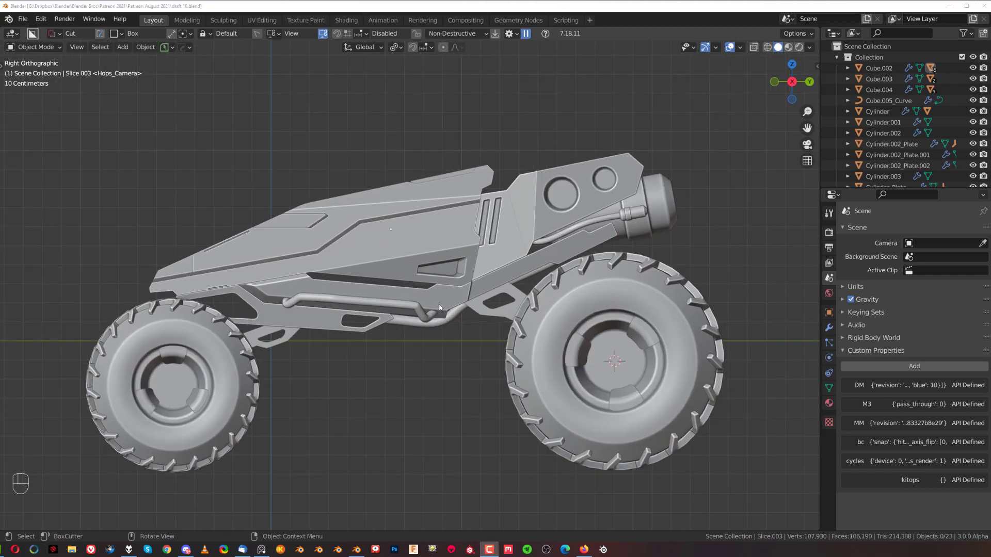
middle_click_drag(439, 305, 500, 270)
key("grave")
left_click(572, 308)
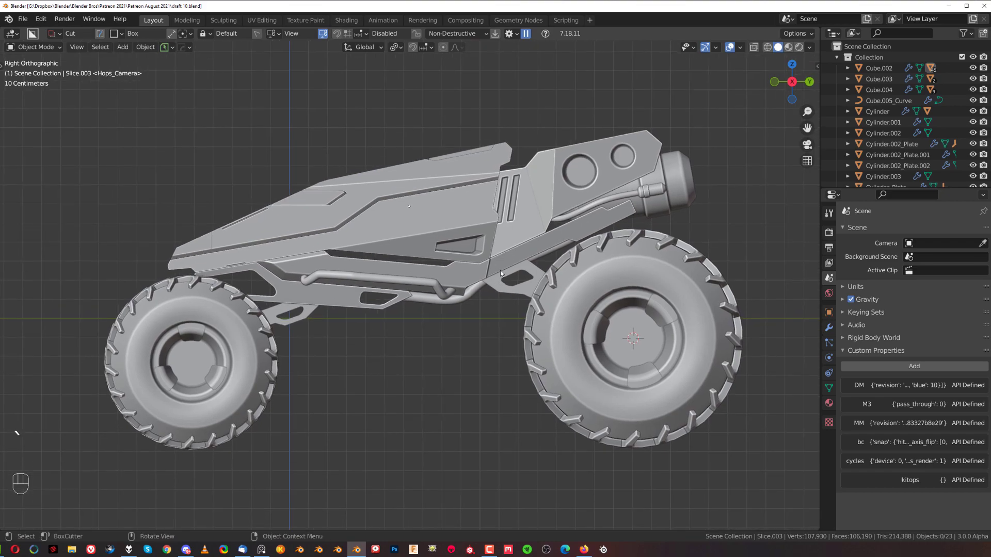
scroll(481, 286, "up", 1)
scroll(478, 287, "down", 1)
middle_click_drag(447, 296, 452, 268, "shift")
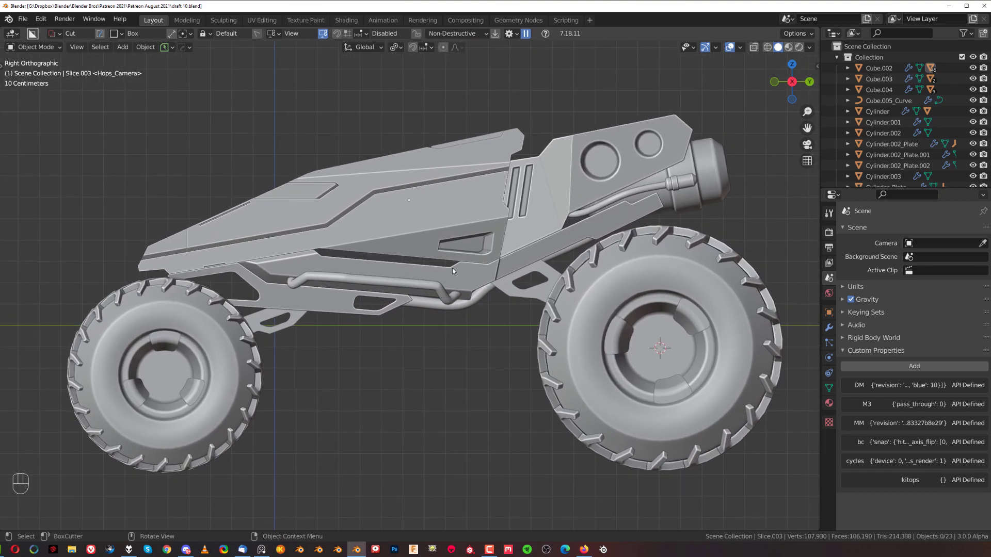
Step: Select the vehicle's side body panel and isolate it in local view, seen from the upper front
left_click(423, 232)
scroll(398, 292, "down", 2)
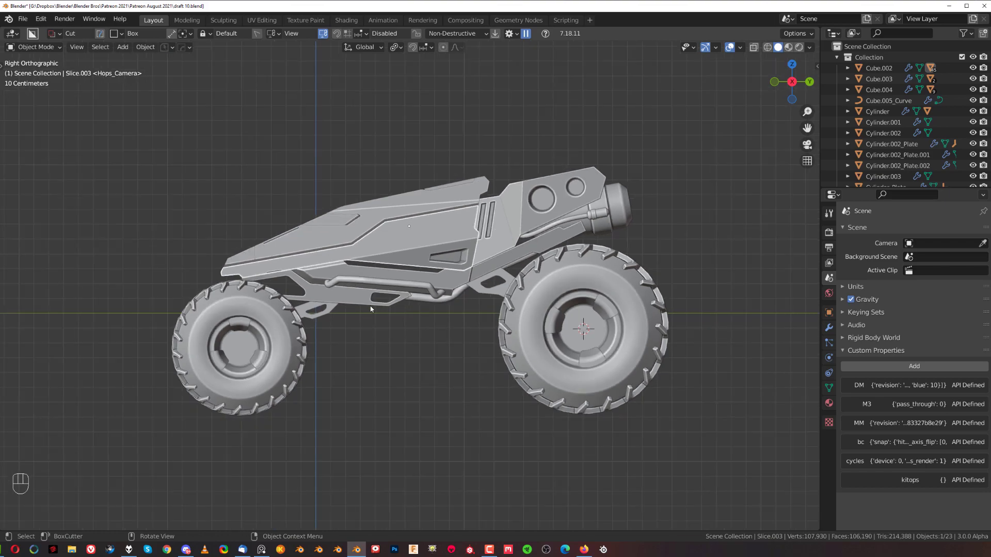
middle_click_drag(370, 308, 498, 298)
key("KP_Divide")
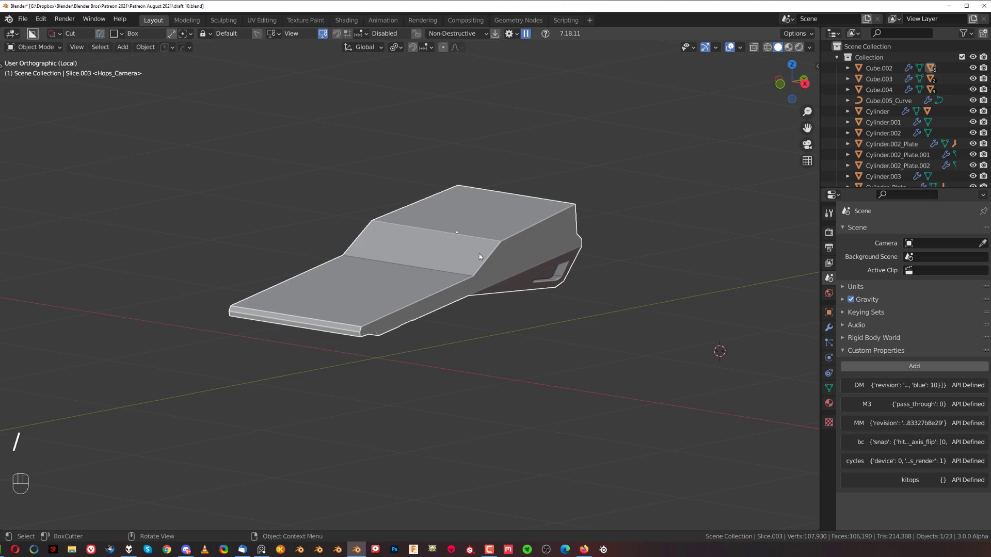
middle_click_drag(479, 255, 473, 313)
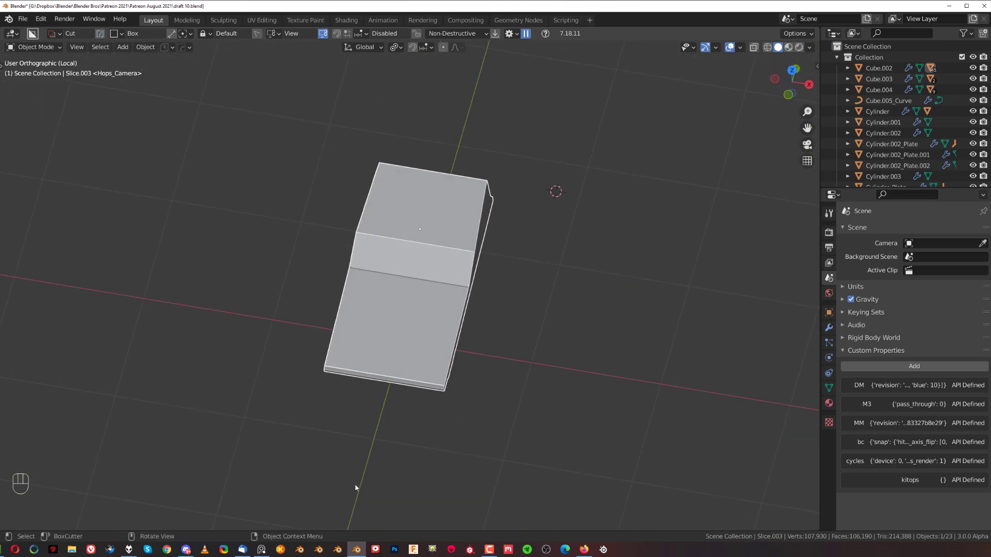
middle_click_drag(397, 108, 456, 281)
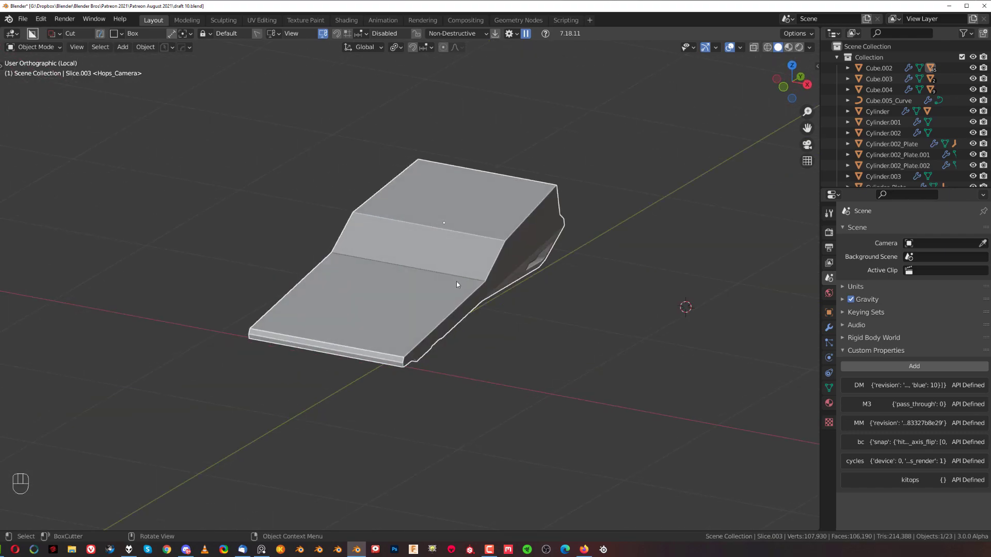
Step: Try Dice V2 in 3D mode on the isolated body panel, cutting with the Knife method and varying the axes and cut count
key("q")
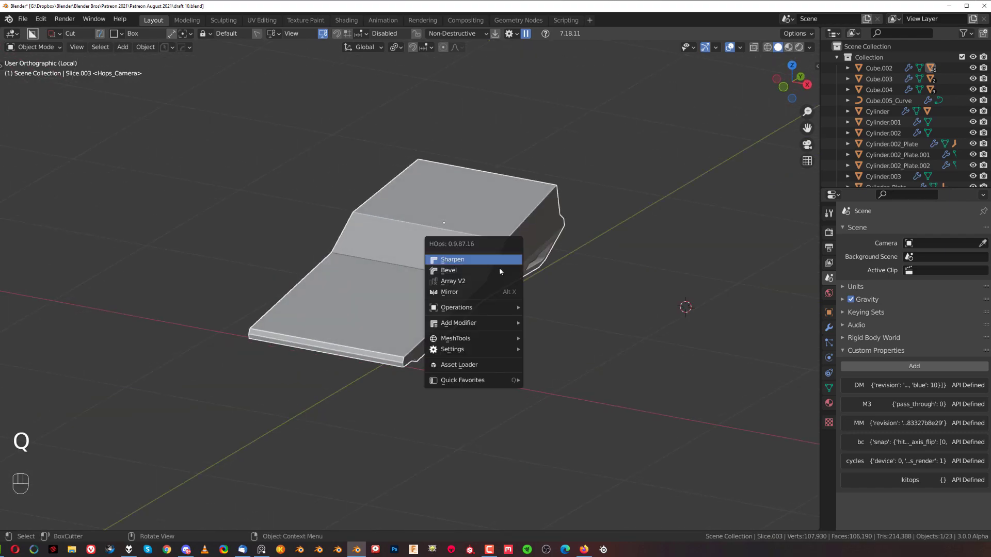
mouse_move(514, 340)
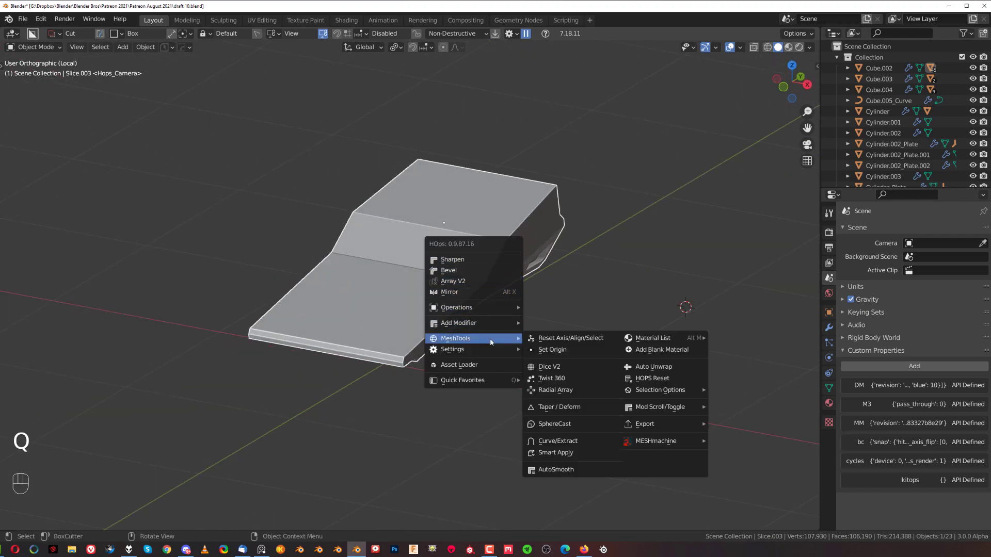
left_click(542, 367)
key("x")
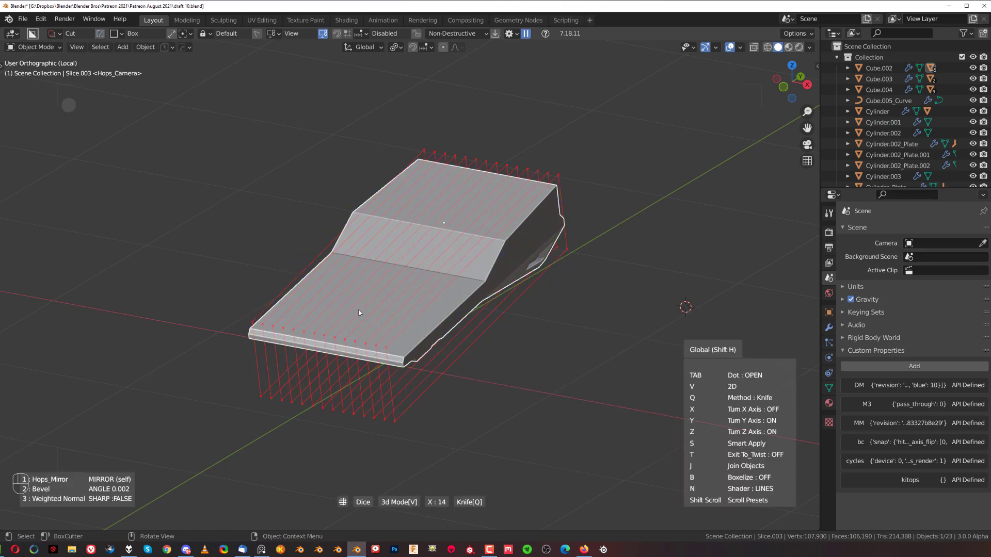
key("x")
key("y")
key("z")
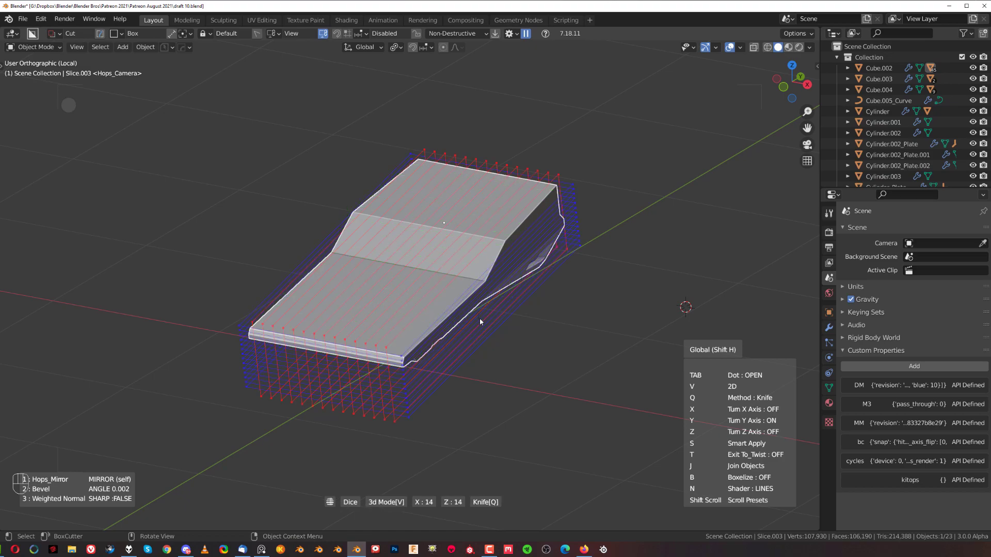
key("z")
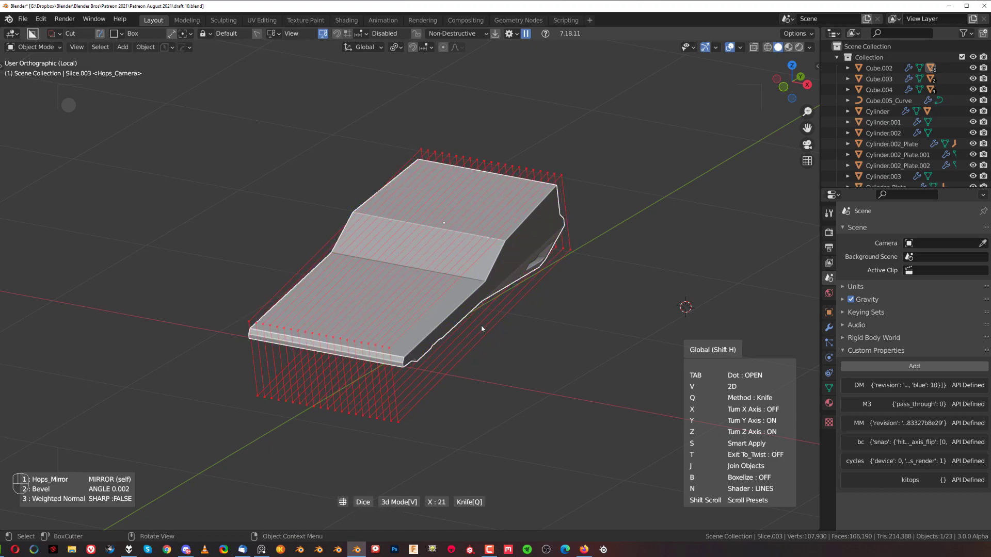
scroll(479, 310, "down", 12)
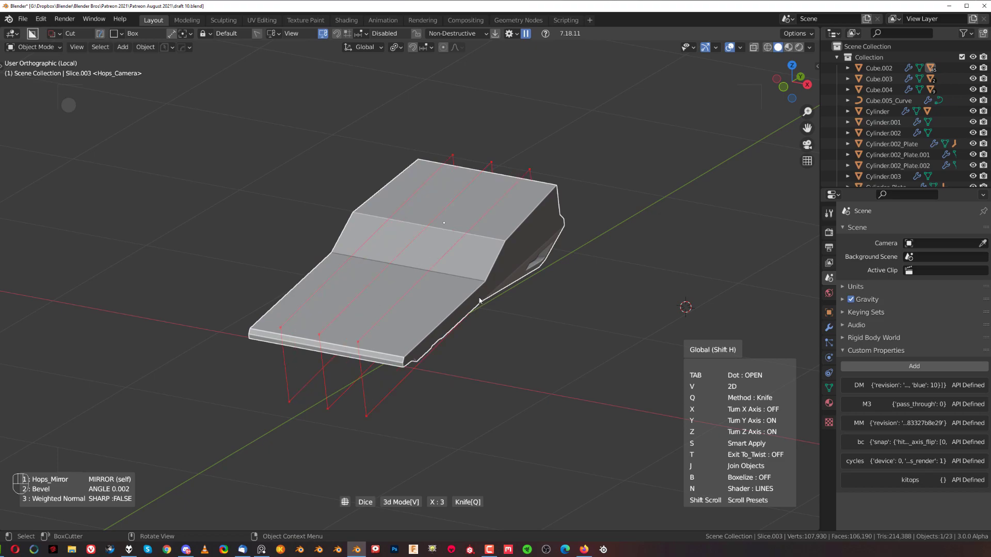
scroll(482, 309, "up", 10)
left_click(626, 287)
Step: Inspect the diced panel mesh in Edit Mode and undo the dice cuts
key("Tab")
middle_click_drag(626, 290, 369, 298)
scroll(409, 289, "down", 7)
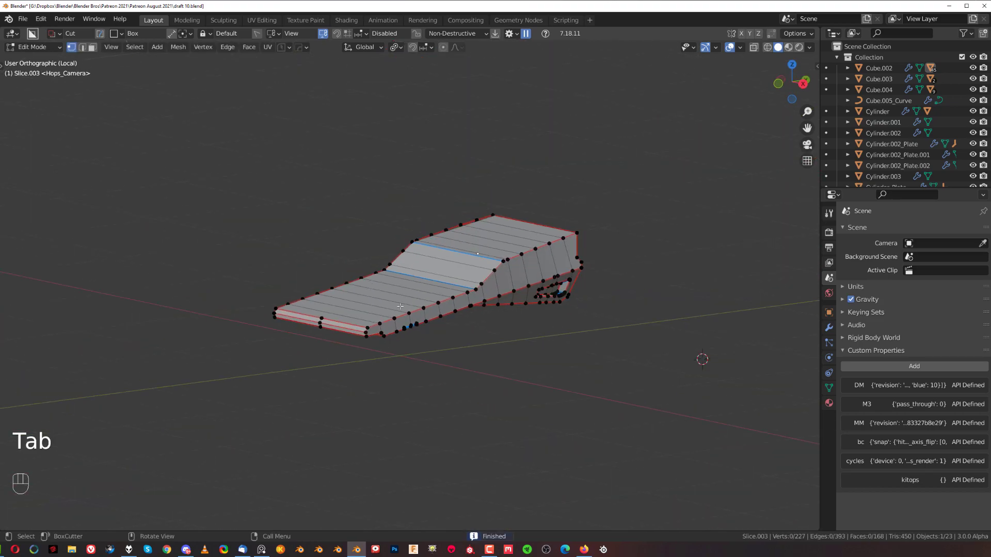
middle_click_drag(473, 270, 455, 296)
scroll(455, 296, "up", 5)
key("ctrl+z")
key("ctrl+z")
key("ctrl+z")
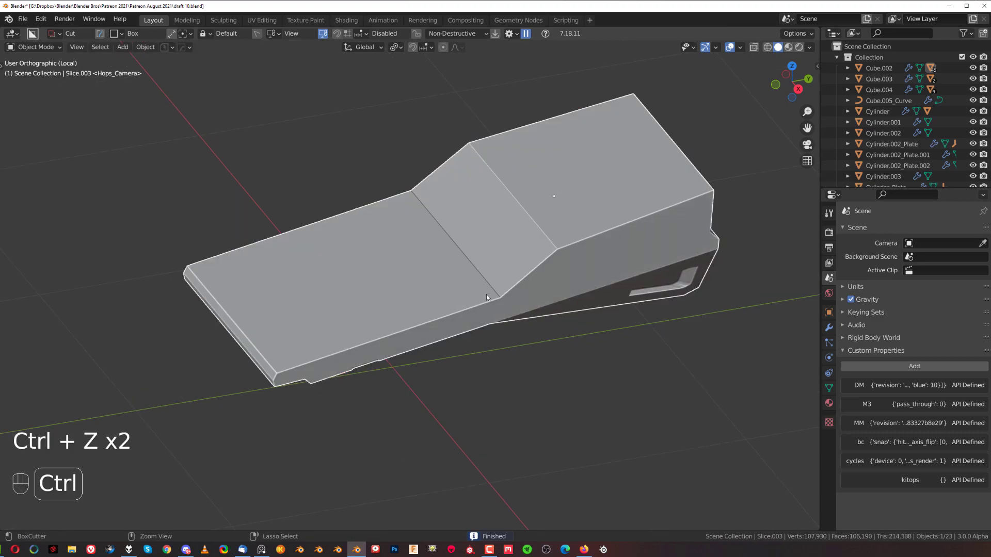
Step: In Edit Mode, select the two lower side faces around the recessed vent and isolate the body panel in local view
key("Tab")
key("grave")
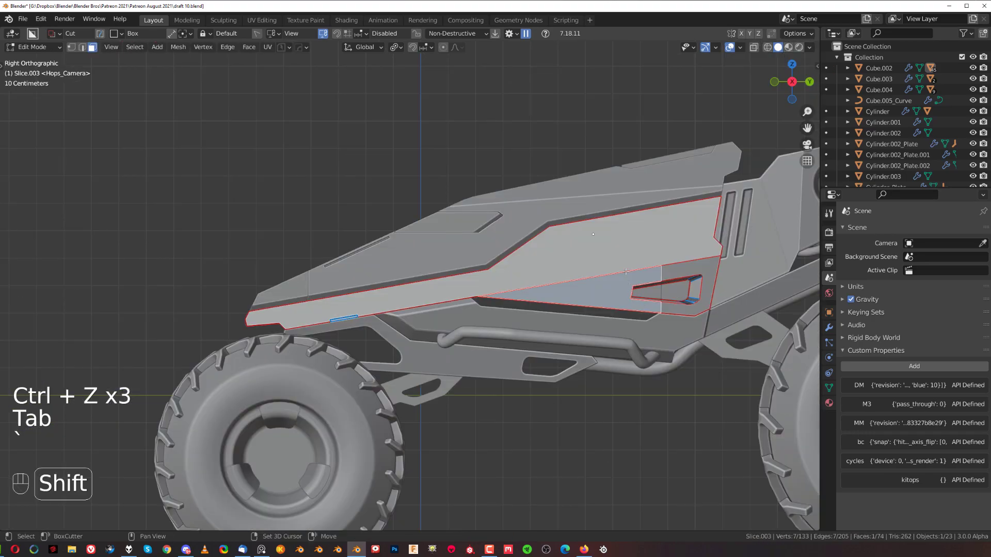
middle_click_drag(667, 302, 533, 309, "shift")
scroll(445, 289, "down", 3)
middle_click_drag(484, 290, 444, 307, "shift")
key("grave")
scroll(462, 308, "up", 3)
middle_click_drag(503, 280, 469, 290, "shift")
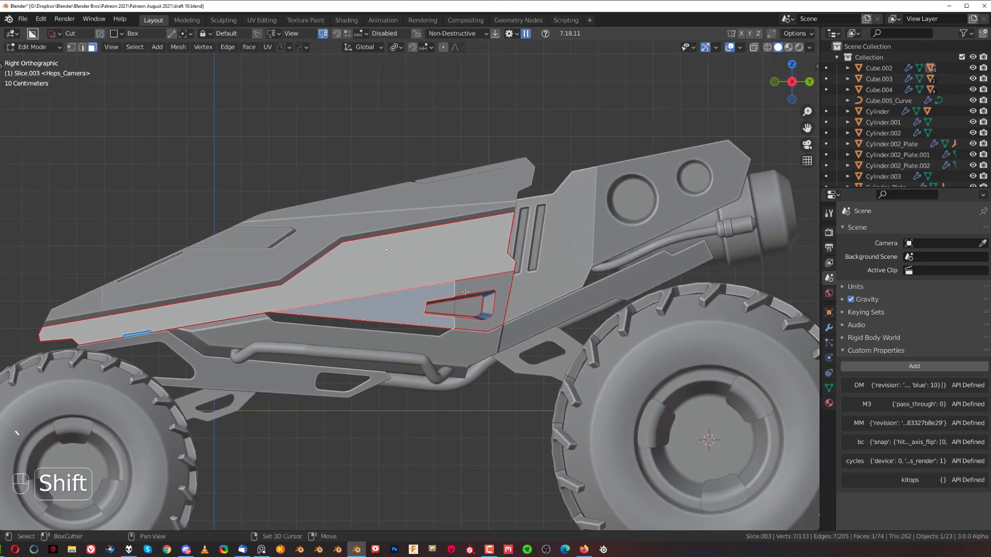
scroll(470, 290, "up", 2)
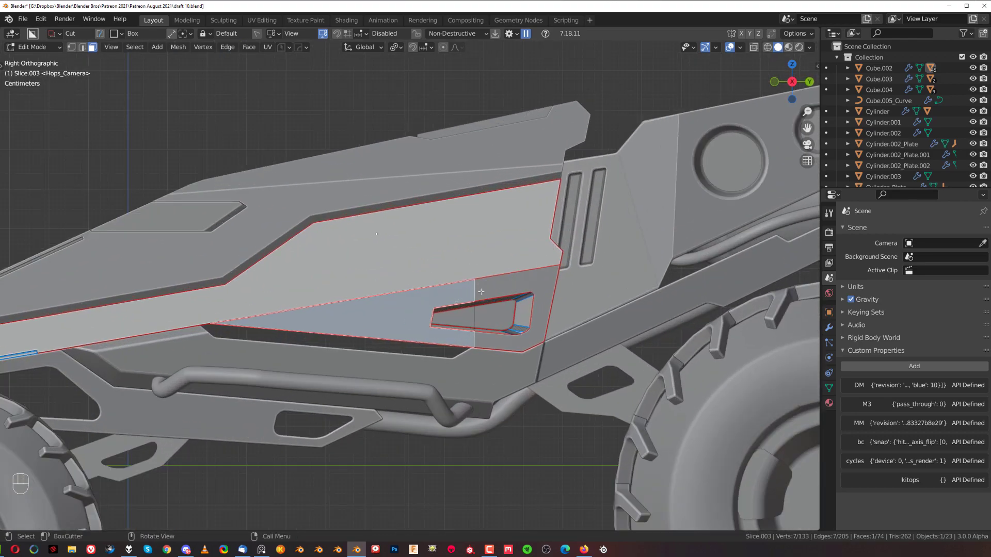
left_click(508, 289)
left_click(439, 290, "shift")
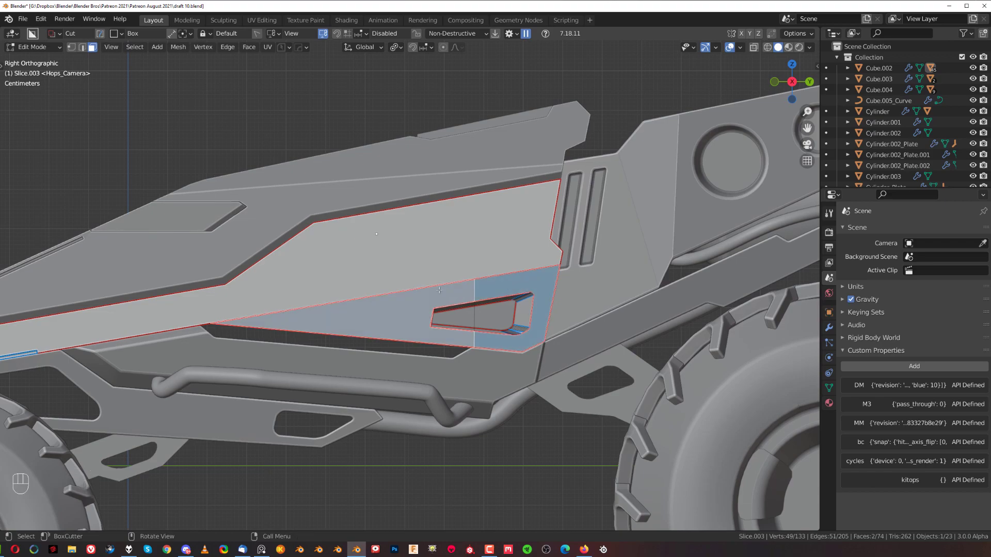
key("KP_Divide")
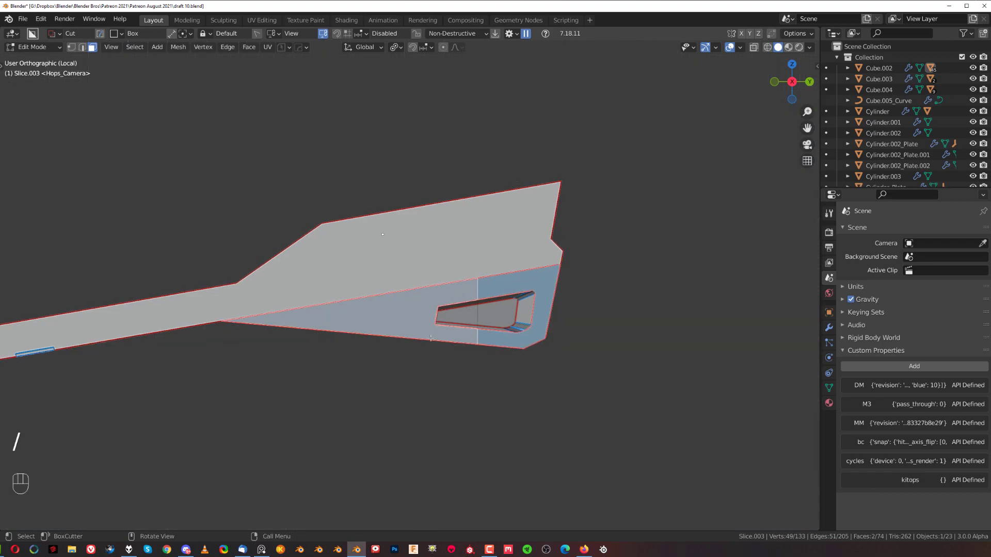
Step: Align the view to the two selected faces around the vent with Align View
middle_click_drag(420, 320, 502, 257)
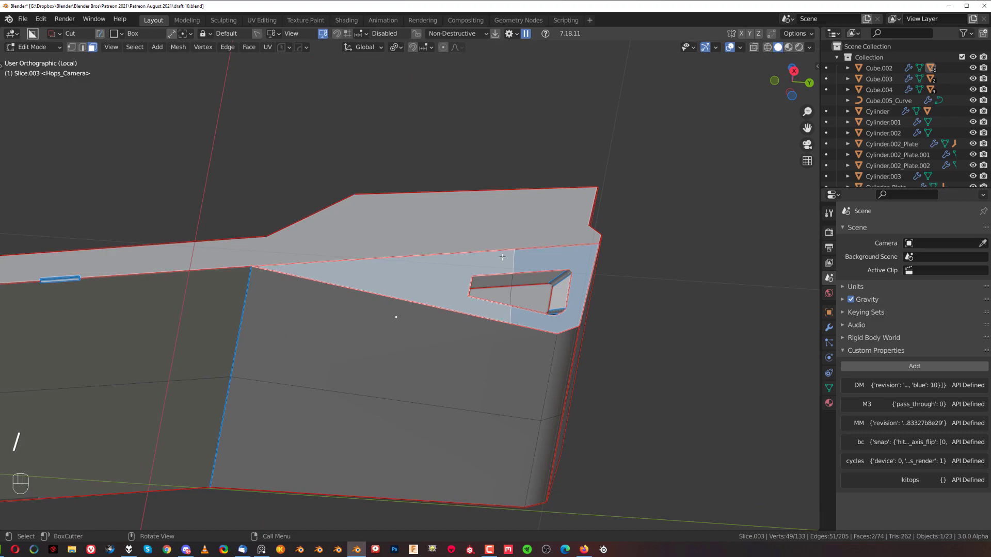
scroll(505, 303, "down", 1)
middle_click_drag(505, 303, 499, 310)
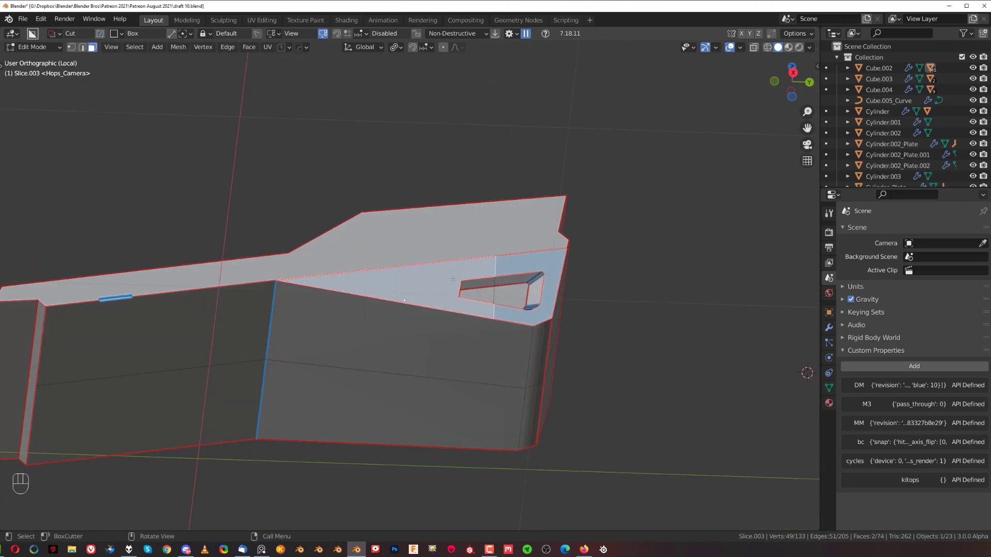
middle_click_drag(501, 269, 444, 282, "shift")
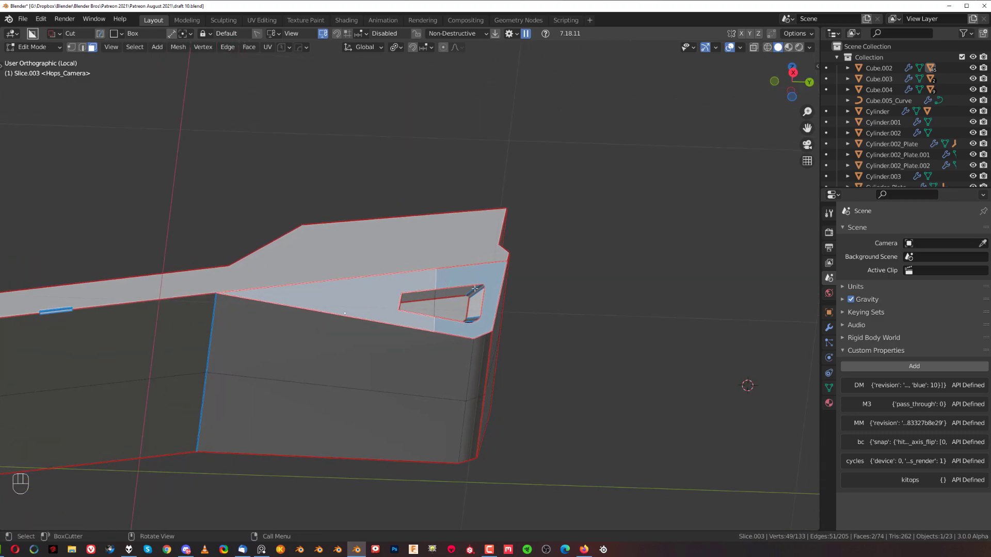
middle_click_drag(342, 274, 525, 298)
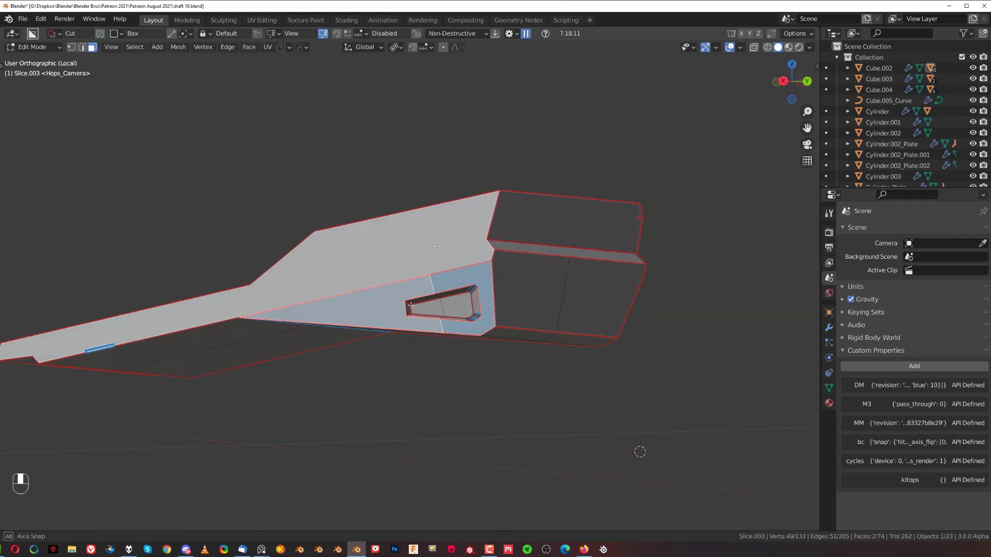
key("ctrl+q")
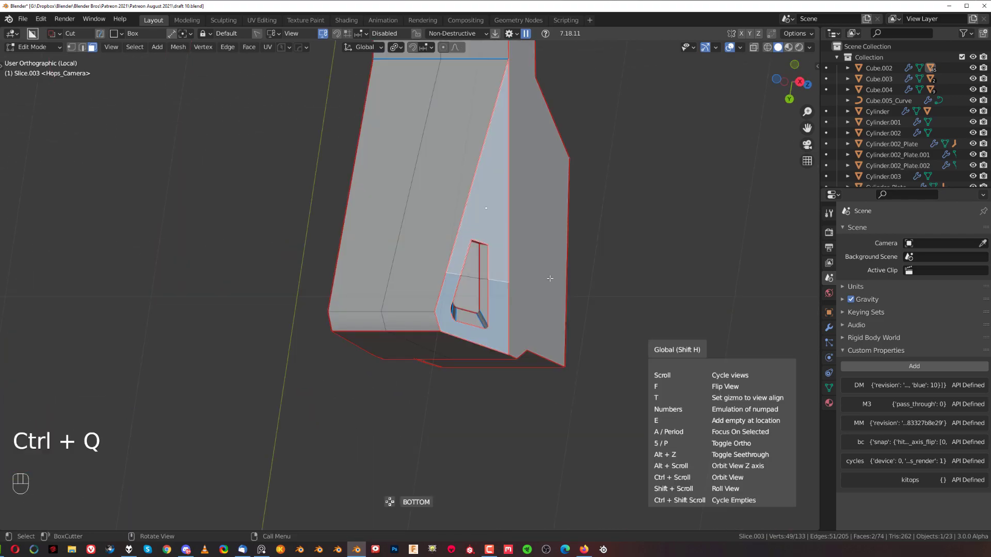
left_click(549, 278)
middle_click_drag(555, 261, 503, 326, "shift")
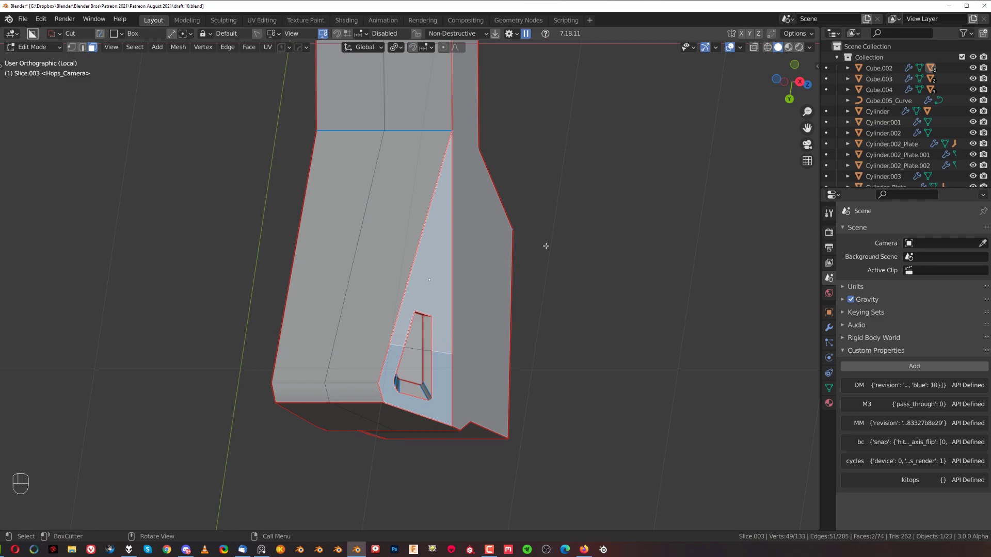
Step: Run the ST3 Mesh Tools Align View operation on the selected vent faces to repeat the alignment
key("q")
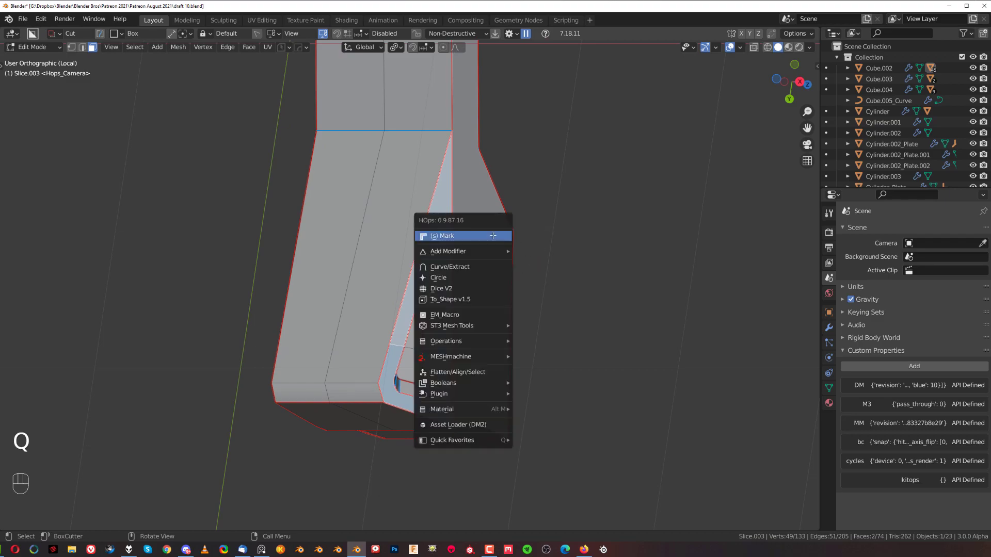
mouse_move(497, 327)
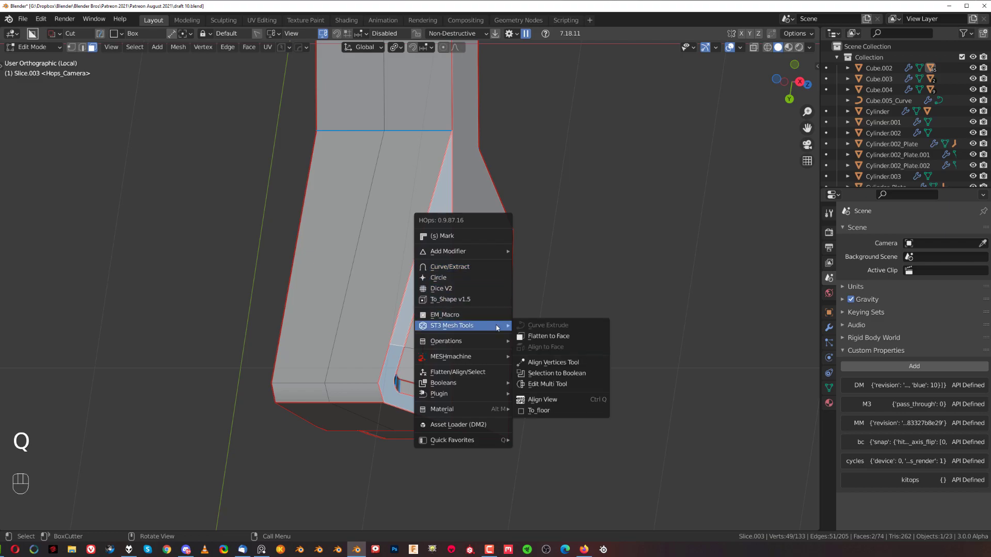
right_click(558, 402)
left_click(557, 400)
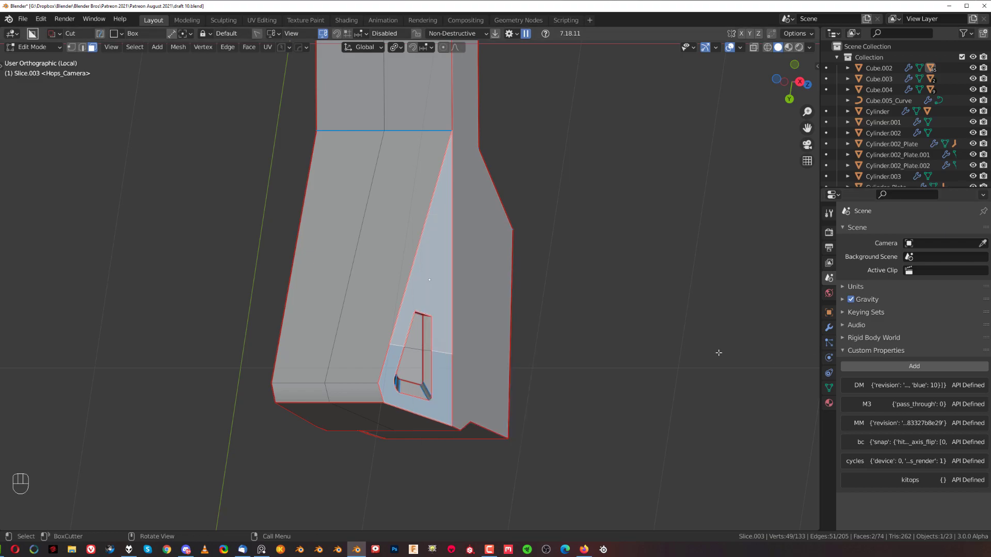
key("q")
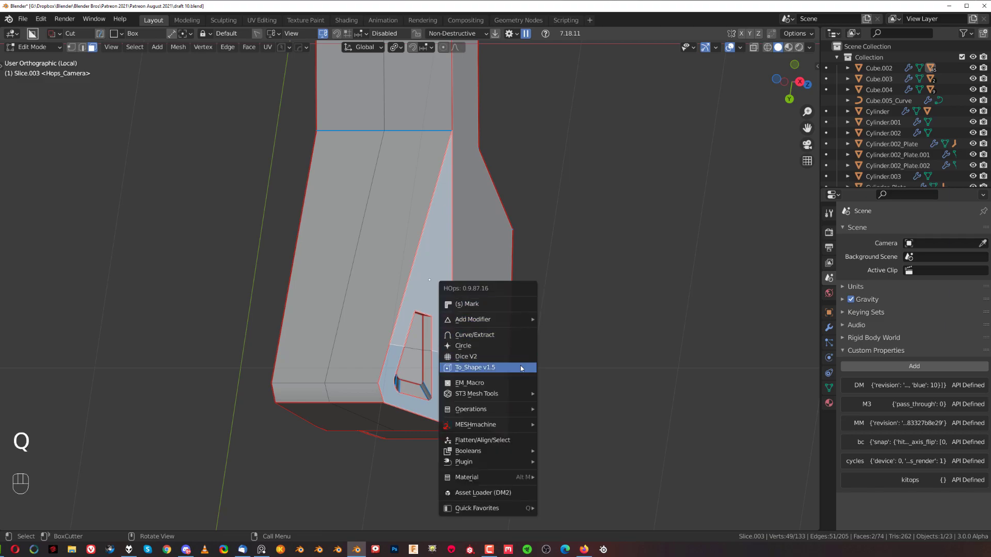
mouse_move(530, 395)
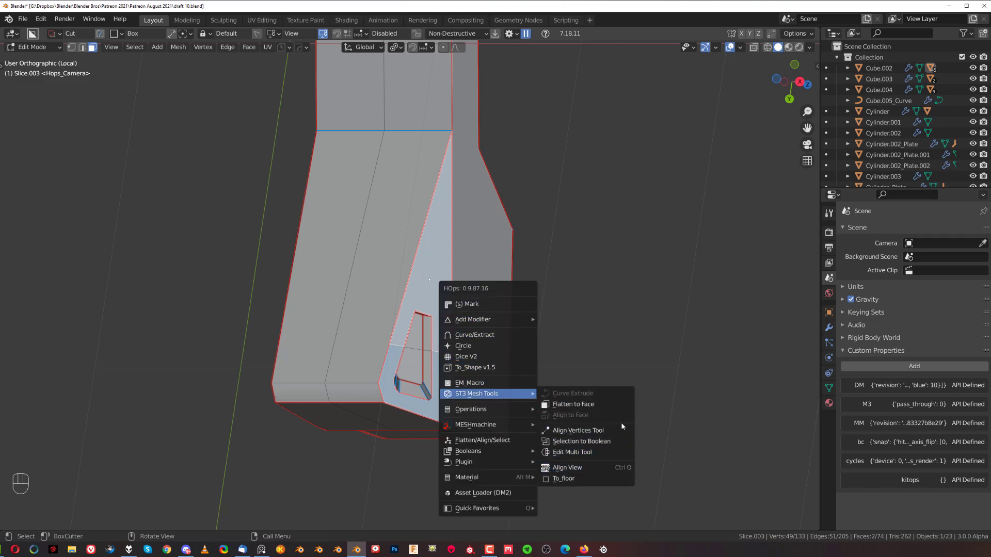
left_click(567, 467)
middle_click_drag(488, 251, 463, 275, "shift")
Step: Start Dice V2 on the two selected faces around the vent and switch it to 2D mode
key("q")
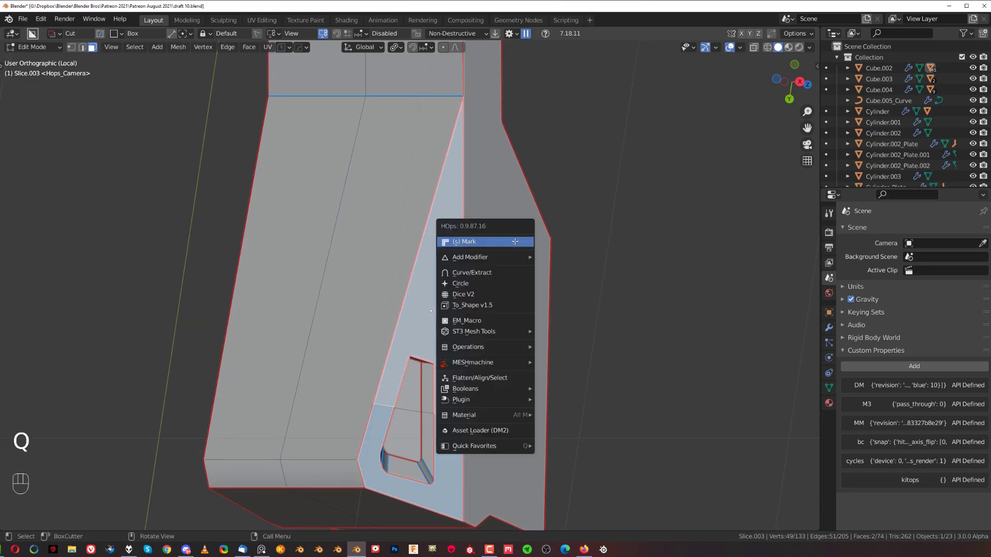
left_click(498, 295)
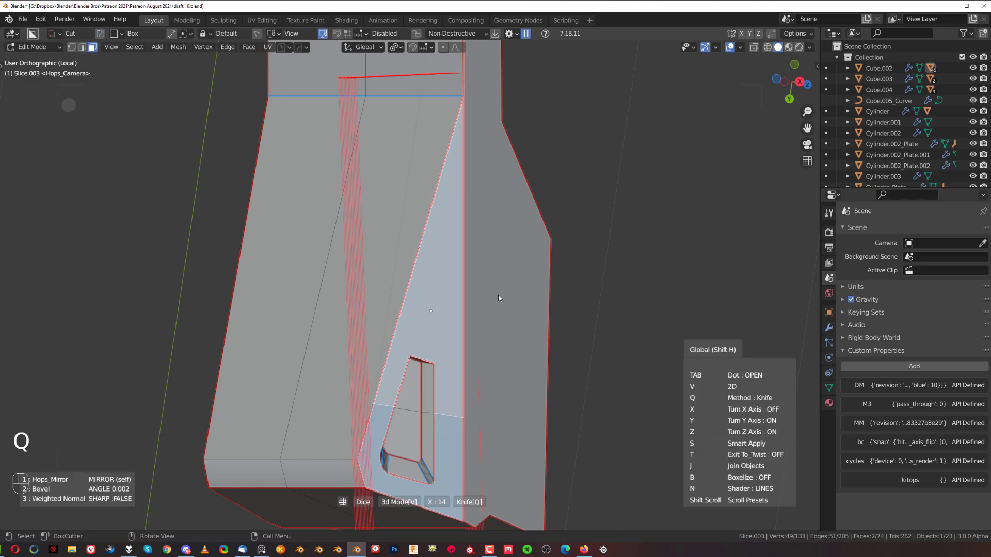
mouse_move(64, 110)
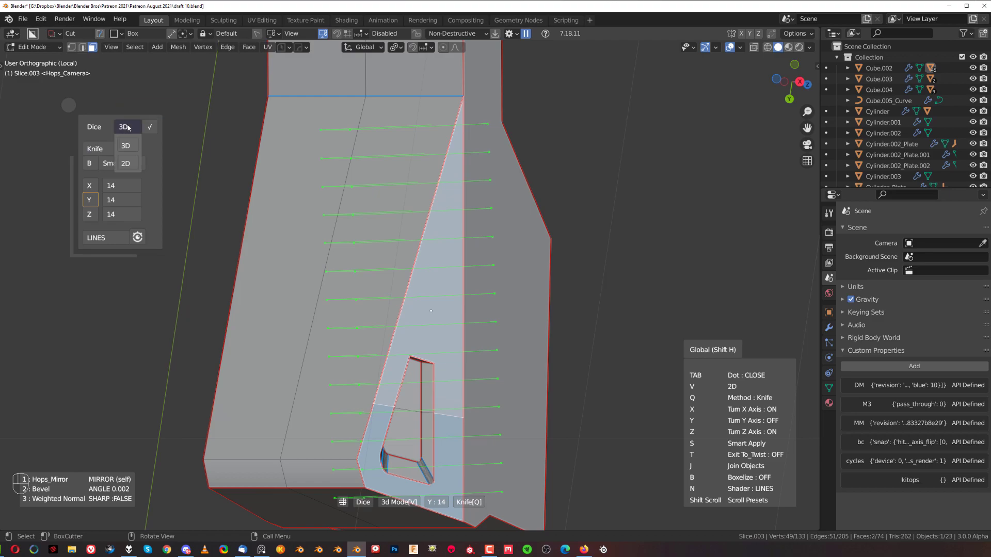
left_click(125, 127)
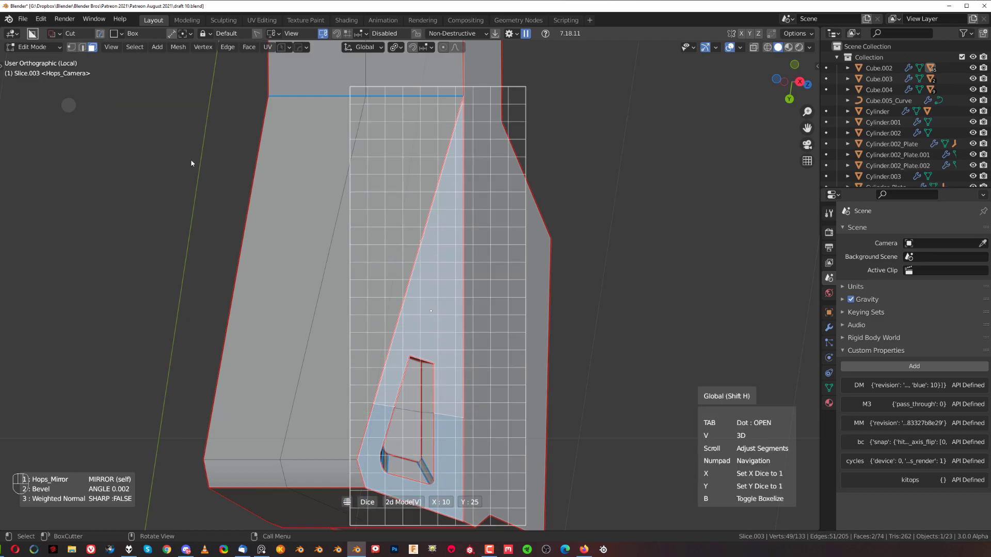
key("v")
key("v")
Step: Try different 2D dice densities, resetting the Y and X divisions to 1 in turn and raising both to 12
scroll(471, 303, "up", 7)
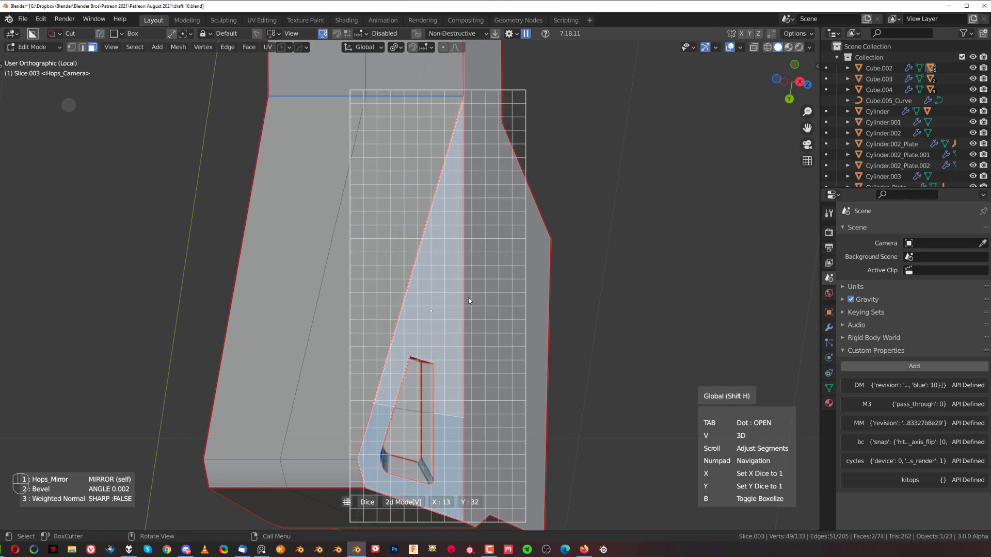
key("y")
scroll(463, 292, "up", 3)
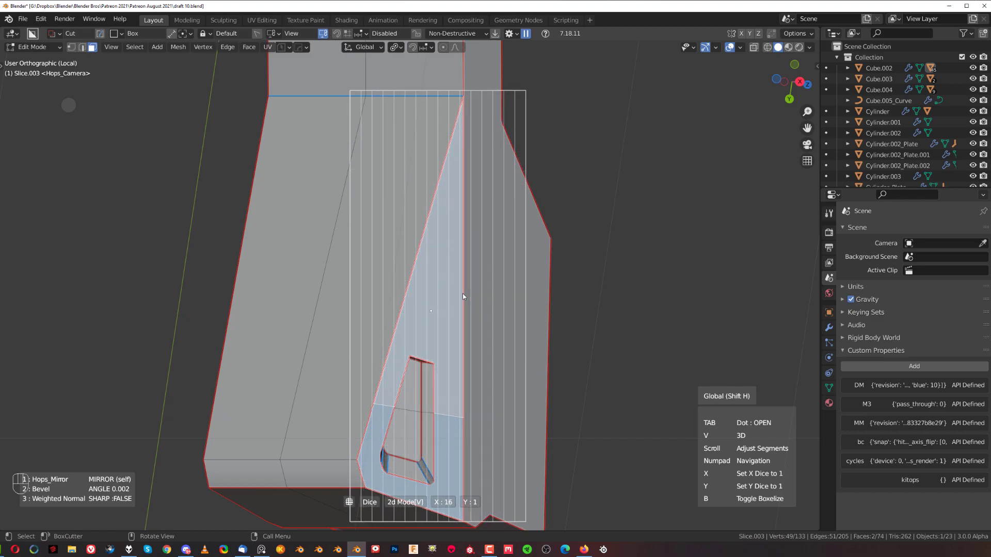
key("x")
scroll(458, 309, "up", 11)
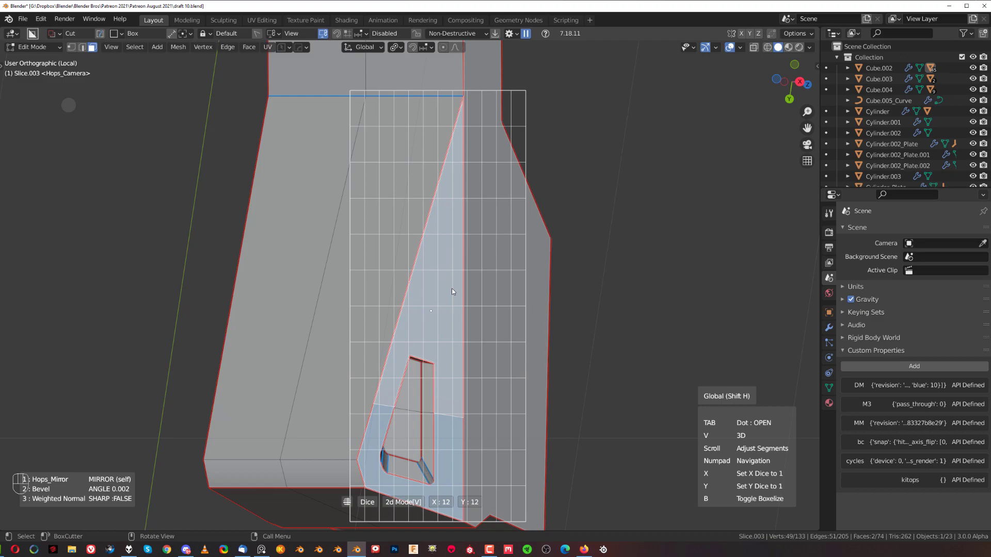
Step: Set the 2D dice grid to 15 X and 37 Y divisions and apply it to the faces around the vent
scroll(452, 289, "up", 17)
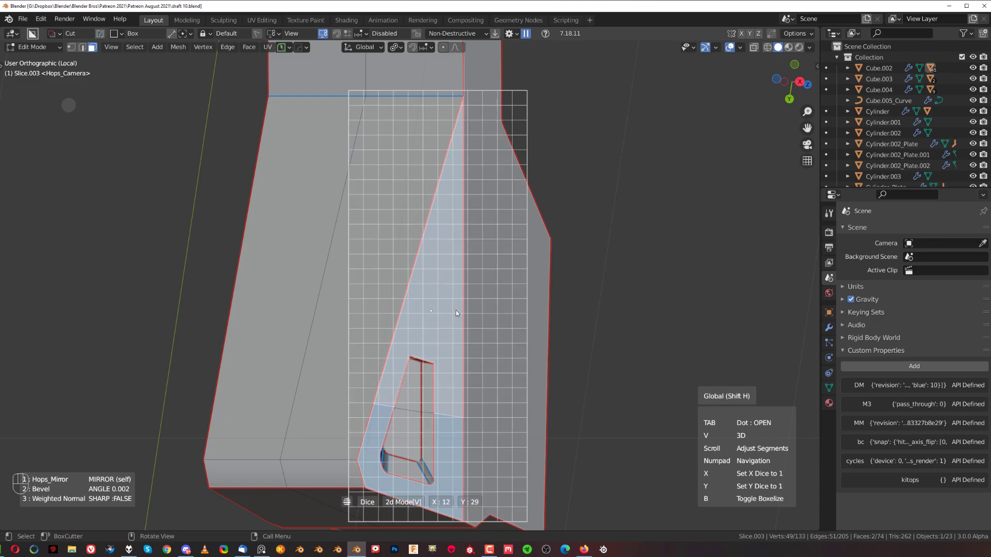
scroll(456, 322, "up", 1)
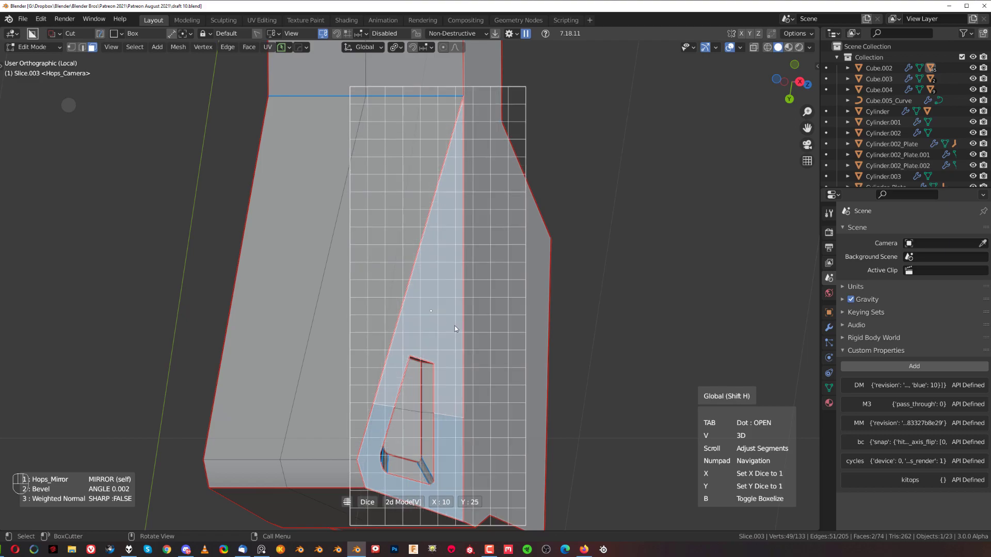
scroll(451, 319, "up", 1)
scroll(452, 338, "up", 3)
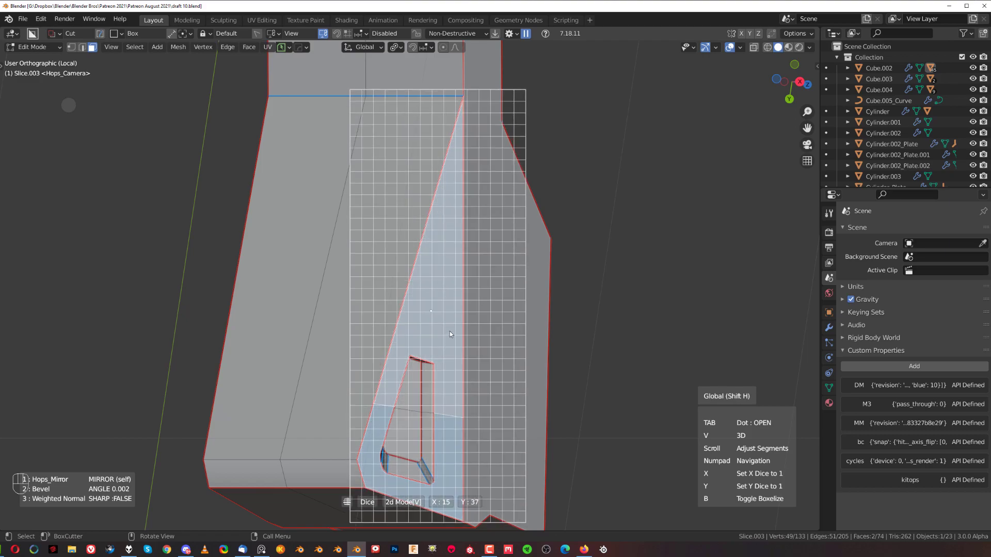
left_click(450, 332)
Step: Inspect the diced vent faces from the right side and undo the dice cuts
key("KP_3")
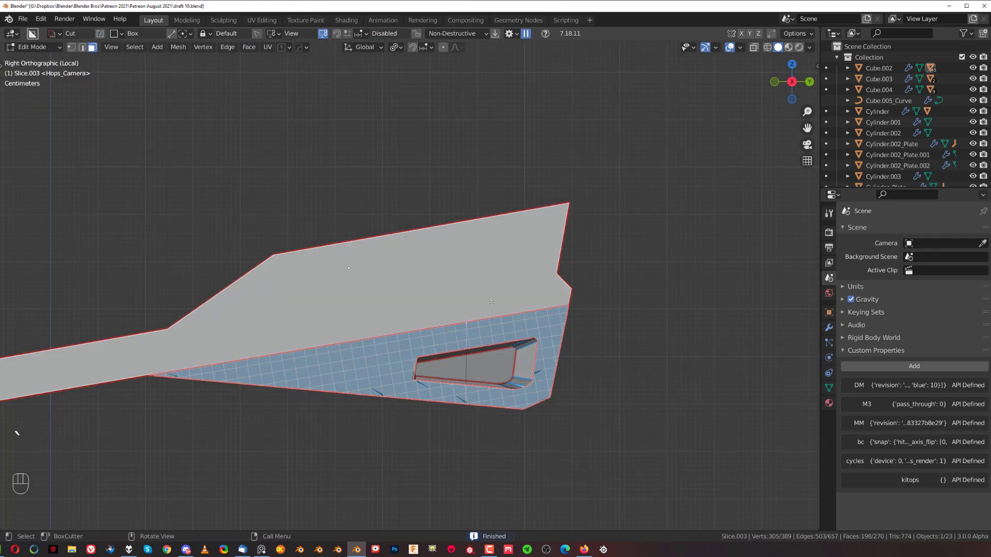
middle_click_drag(492, 303, 714, 240)
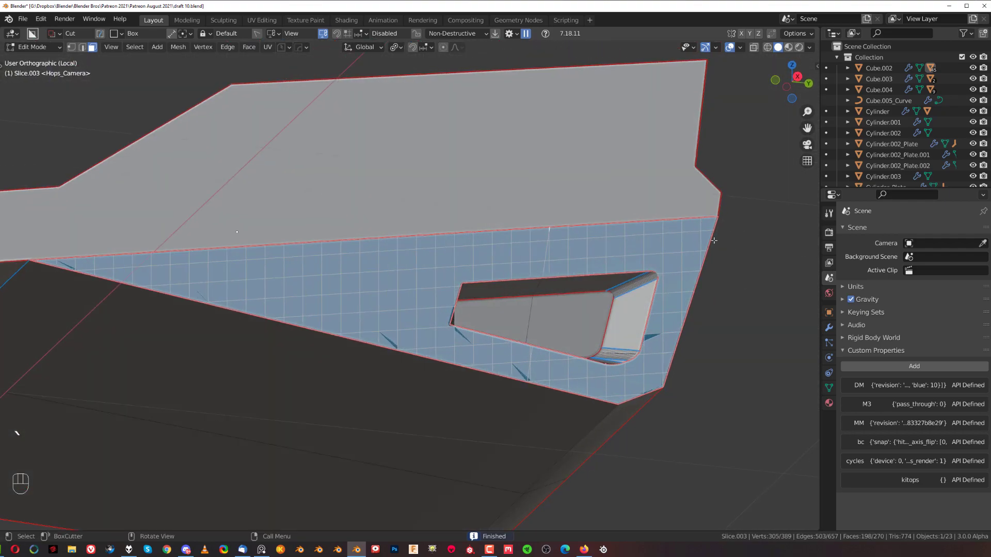
mouse_move(435, 337)
middle_mouse_down()
mouse_move(411, 364)
mouse_move(464, 320)
mouse_move(542, 285)
mouse_move(437, 319)
middle_mouse_up()
key("ctrl+z")
scroll(437, 320, "up", 2)
scroll(469, 278, "down", 3)
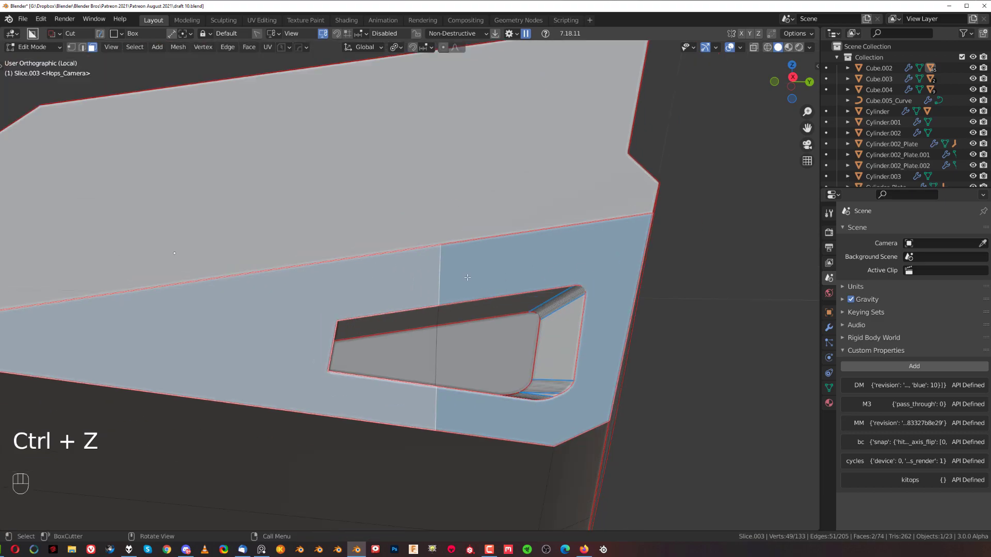
mouse_move(450, 265)
middle_mouse_down()
mouse_move(470, 266)
mouse_move(461, 266)
middle_mouse_up()
scroll(470, 267, "up", 2)
scroll(461, 266, "up", 5)
scroll(205, 459, "down", 5)
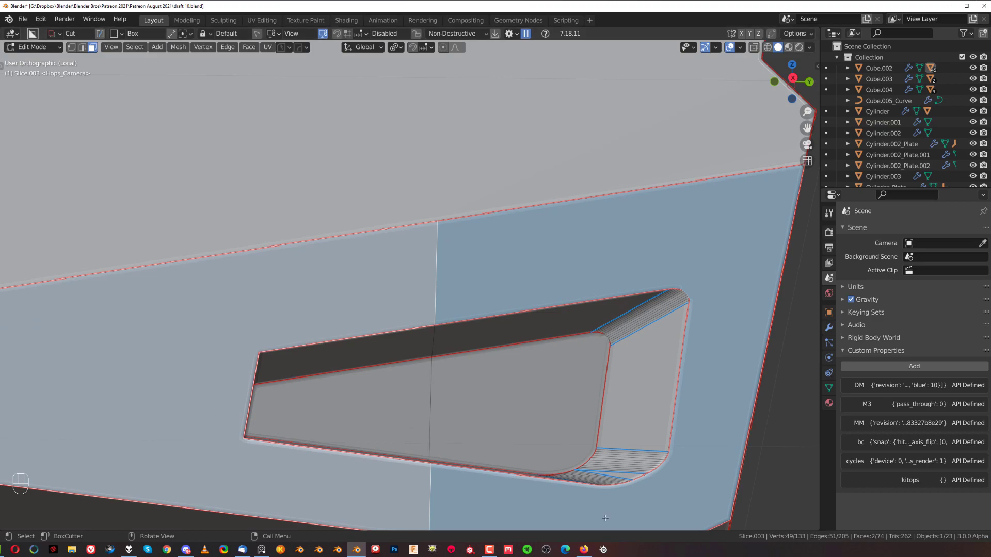
middle_click_drag(258, 273, 496, 285, "shift")
left_click(497, 285, "shift")
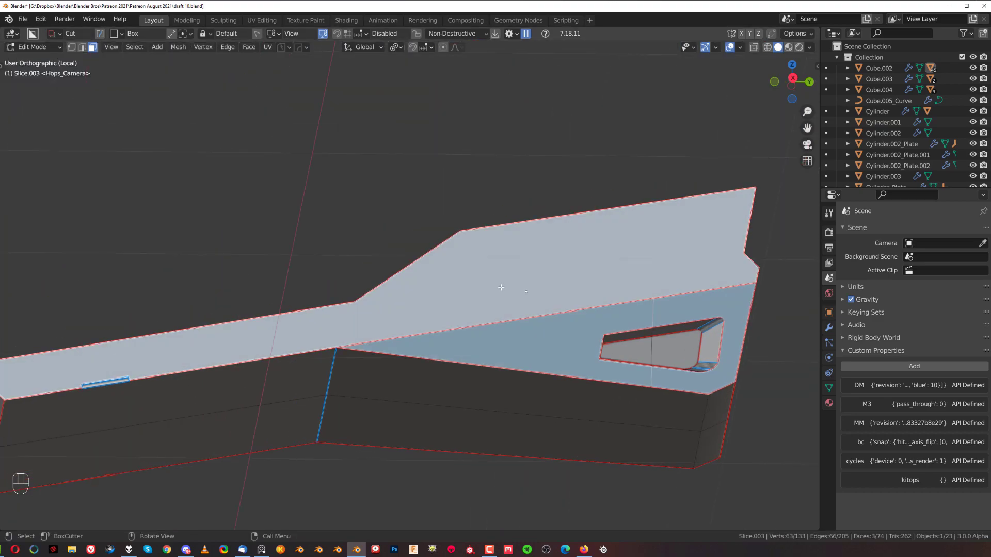
scroll(497, 286, "down", 1)
scroll(671, 320, "up", 2)
middle_click_drag(671, 320, 441, 278, "shift")
scroll(689, 297, "up", 4)
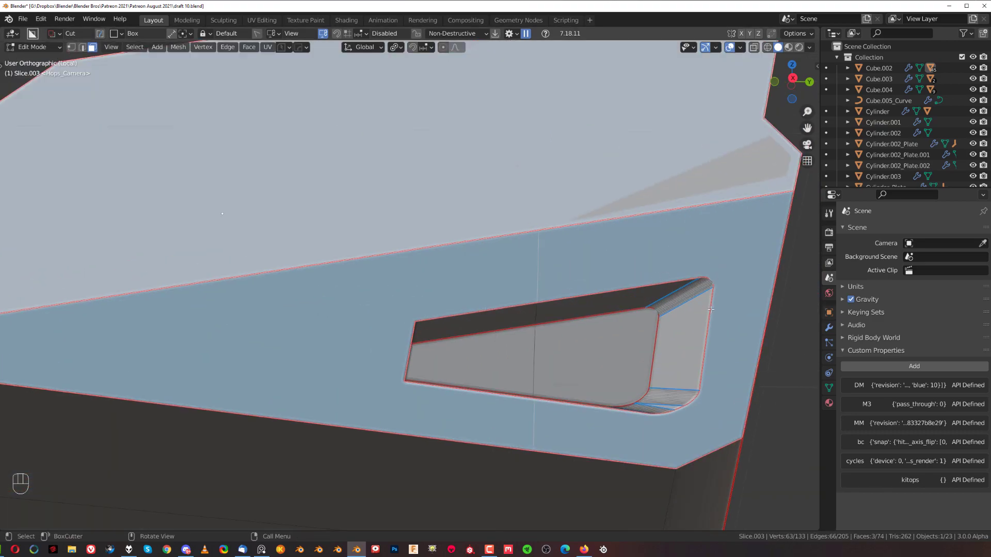
key("i")
key("i")
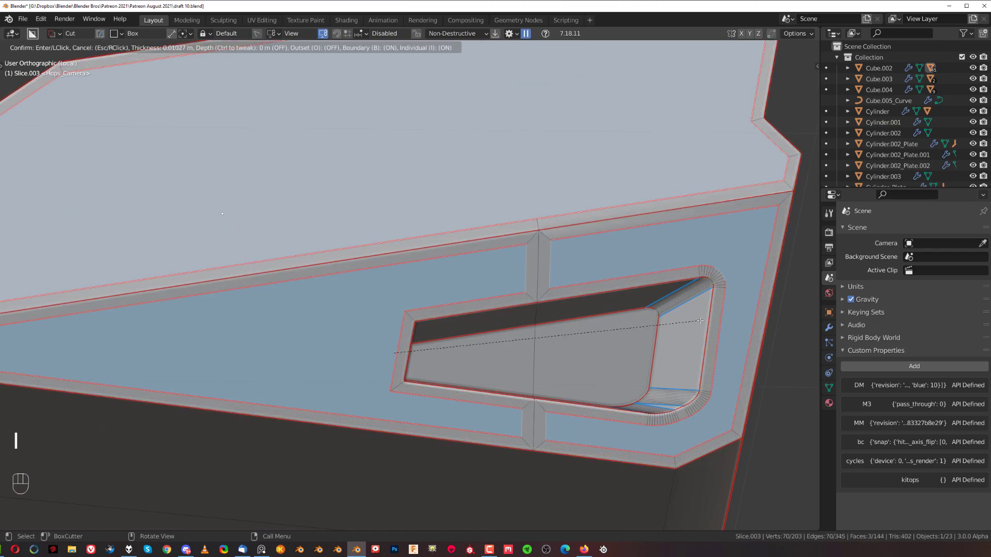
right_click(693, 322)
Step: Select only the two faces around the vent and inset them together by about 0.01 m
scroll(575, 272, "down", 2)
left_click(575, 271)
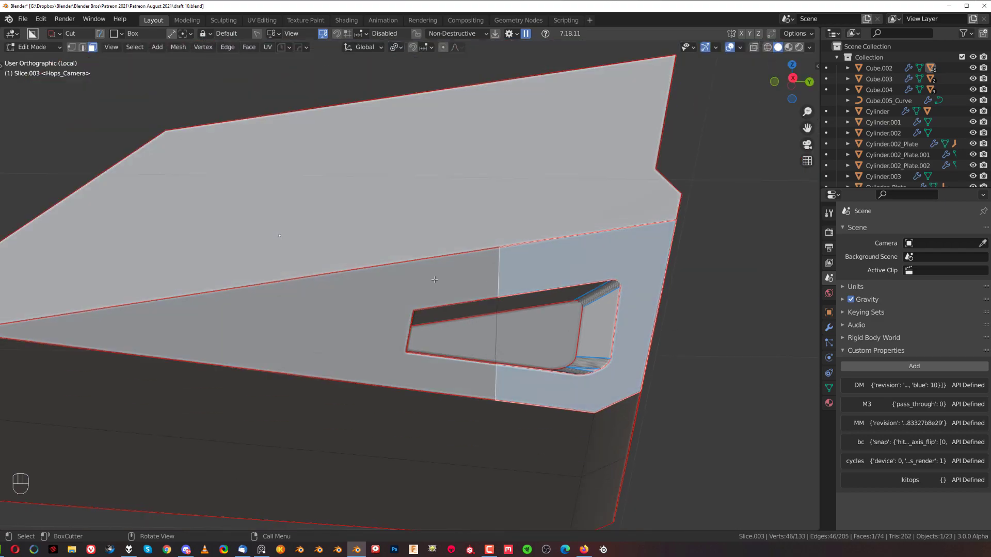
left_click(435, 279, "shift")
key("i")
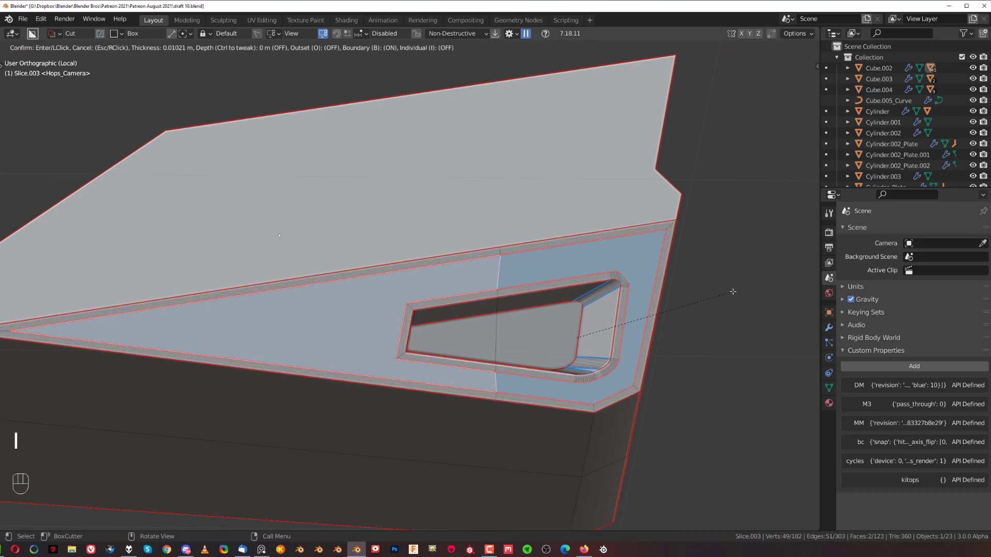
left_click(733, 292)
Step: Inset the large upper side face above the vent by 0.01189 m
left_click(635, 209)
key("i")
left_click(726, 229)
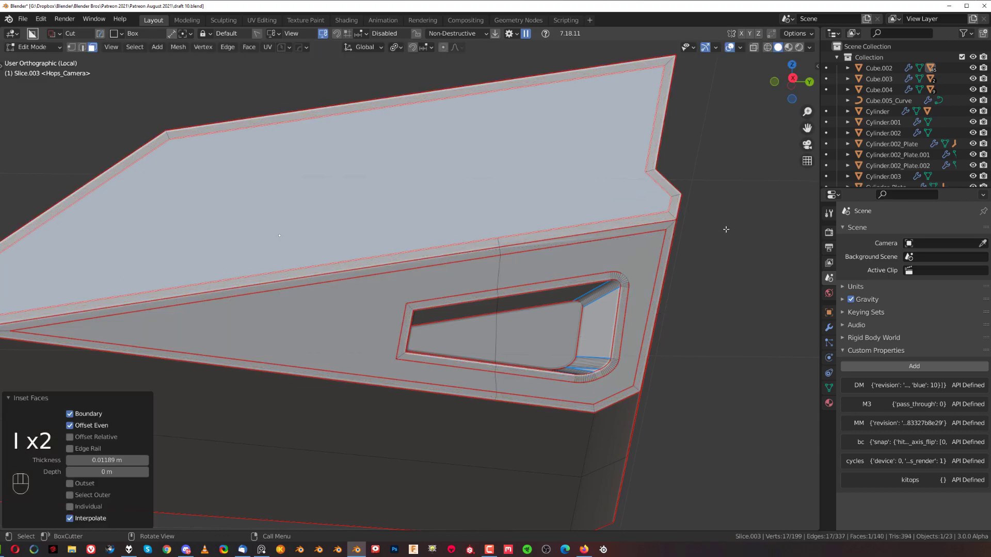
Step: Select the two inner inset faces around the vent and align the view to them with Align View
left_click(559, 264, "shift")
left_click(413, 271, "shift")
scroll(413, 274, "down", 3)
middle_click_drag(416, 296, 451, 288)
left_click(451, 287, "shift")
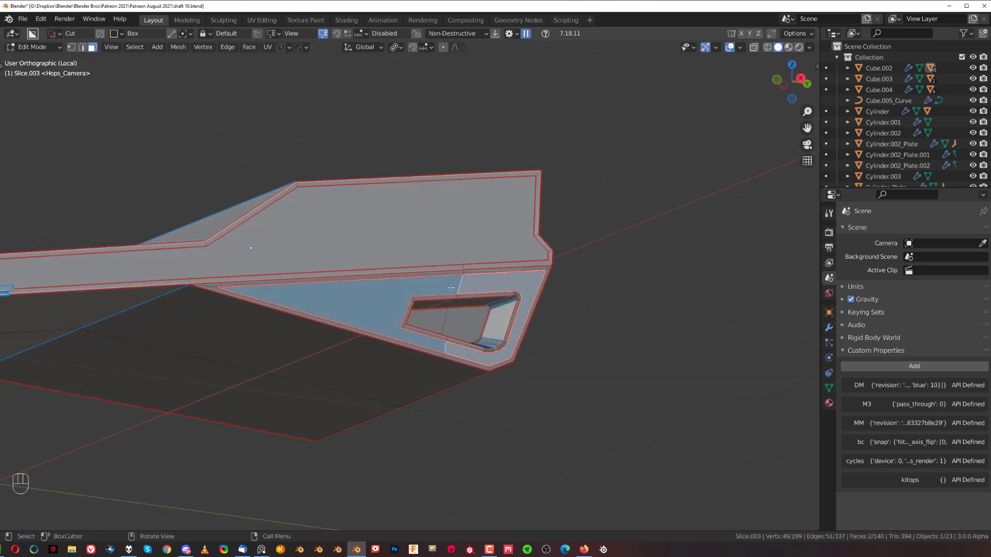
key("grave")
left_click(544, 290)
key("ctrl+q")
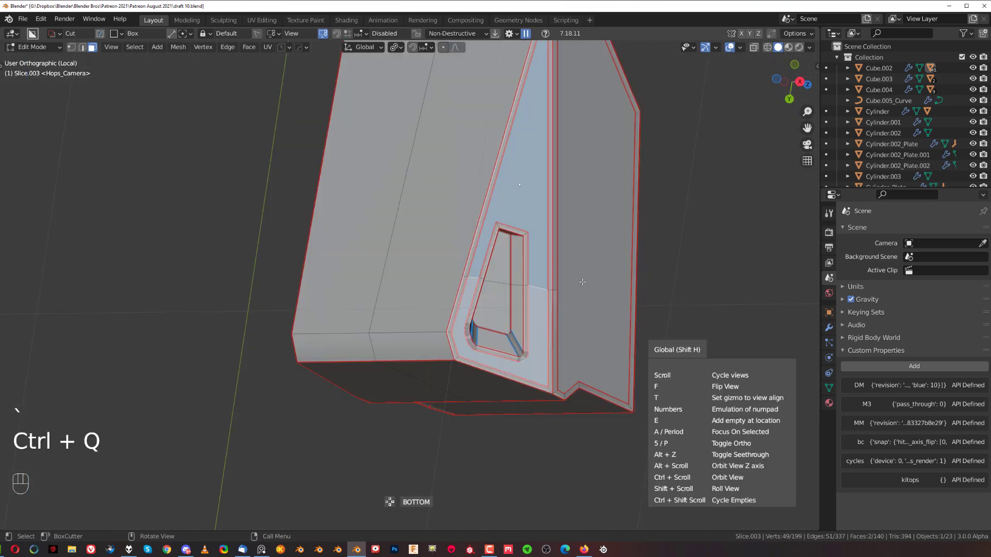
left_click(582, 282)
Step: Cut a grid into the two inset faces around the vent with Dice V2
middle_click_drag(582, 282, 484, 303, "shift")
scroll(484, 303, "down", 3)
key("q")
left_click(485, 304)
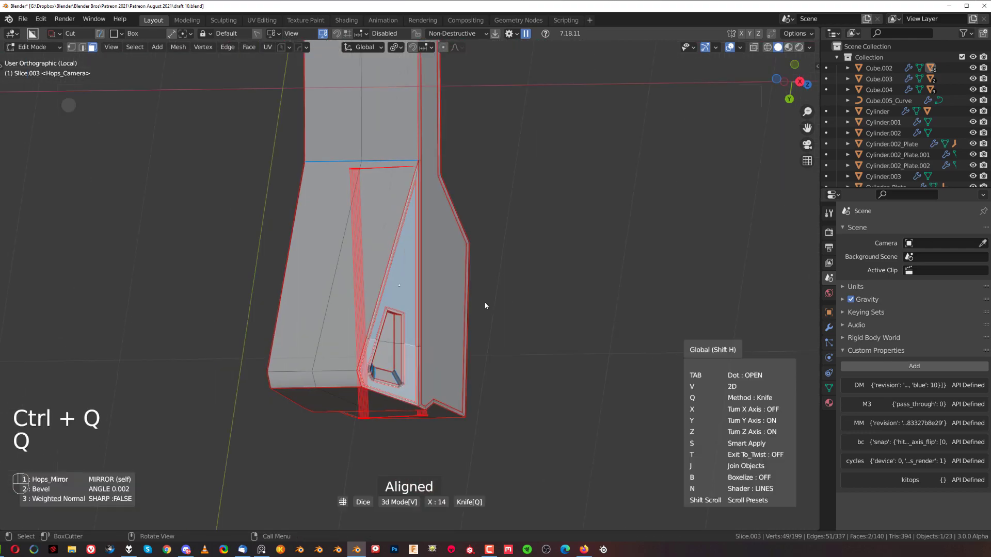
left_click(484, 302)
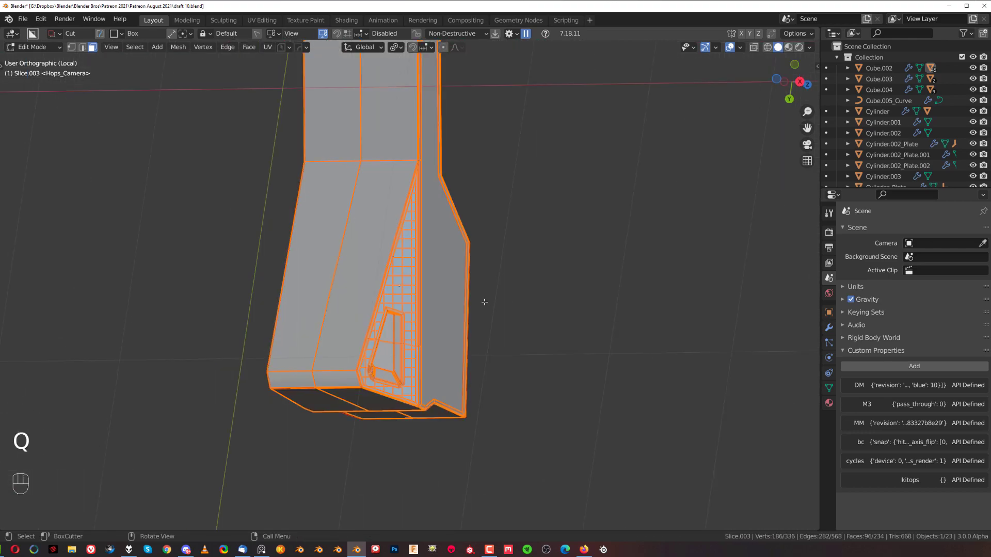
Step: Align the view to the large upper inset face and dice it in 2D mode with 22 X and 52 Y divisions
scroll(484, 302, "up", 2)
key("ctrl+q")
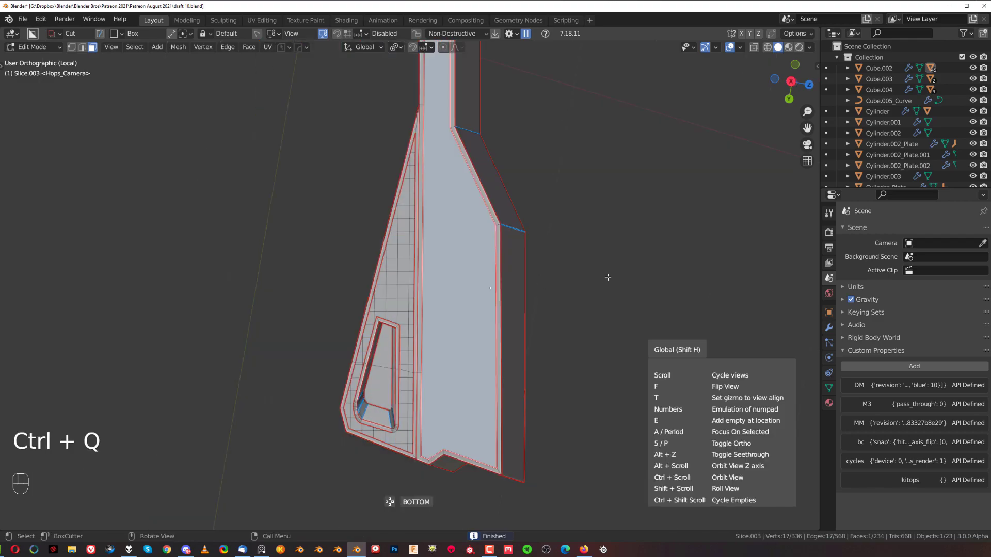
key("q")
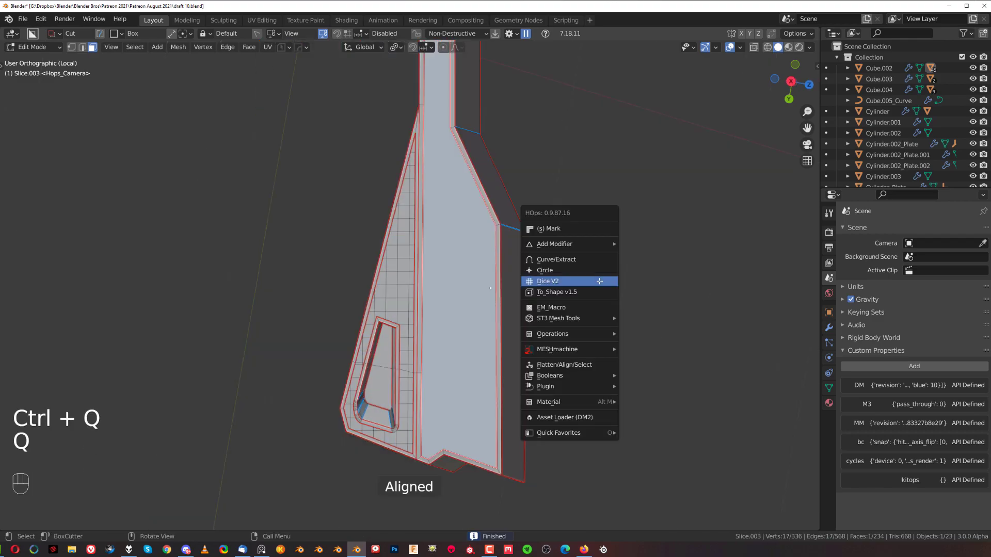
left_click(600, 283)
key("v")
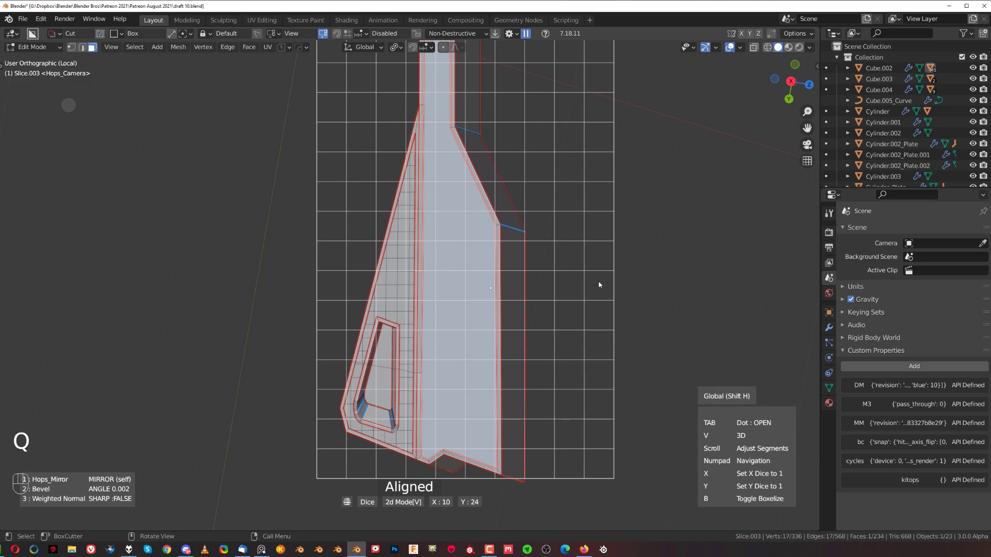
scroll(598, 284, "up", 8)
scroll(595, 287, "up", 1)
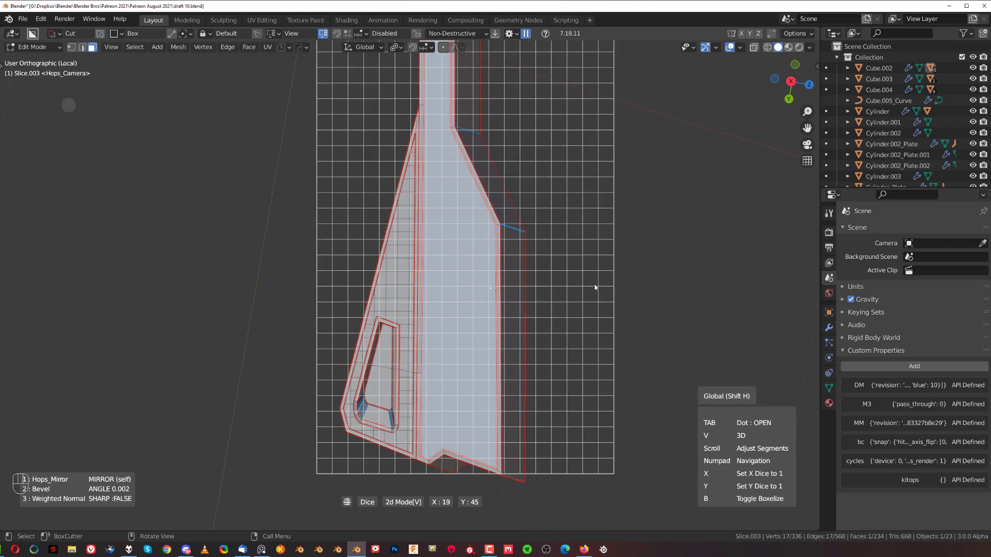
scroll(595, 287, "up", 3)
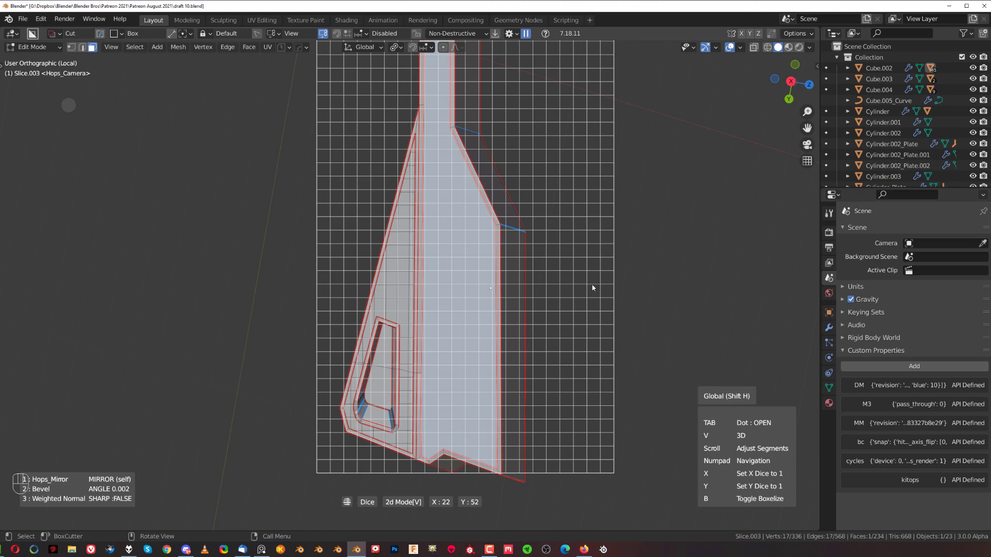
left_click(594, 287)
Step: Switch to the right view and vertex selection, and select a grid vertex on the upper face's lower inset border above the vent
key("grave")
left_click(709, 279)
scroll(496, 297, "up", 2)
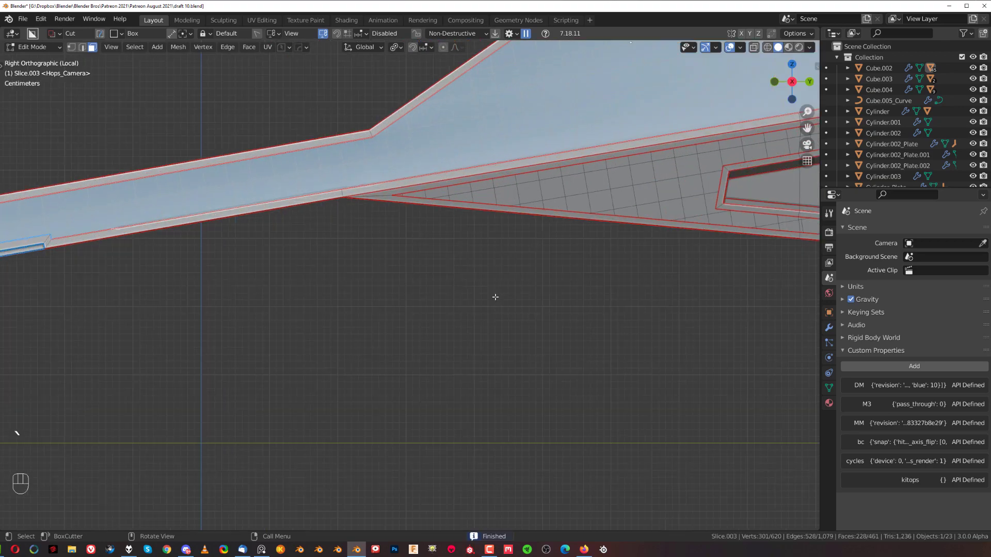
middle_click_drag(496, 296, 164, 475, "shift")
scroll(515, 269, "up", 3)
key("Tab")
left_click(379, 302)
middle_click_drag(368, 306, 380, 299, "shift")
scroll(380, 299, "up", 3)
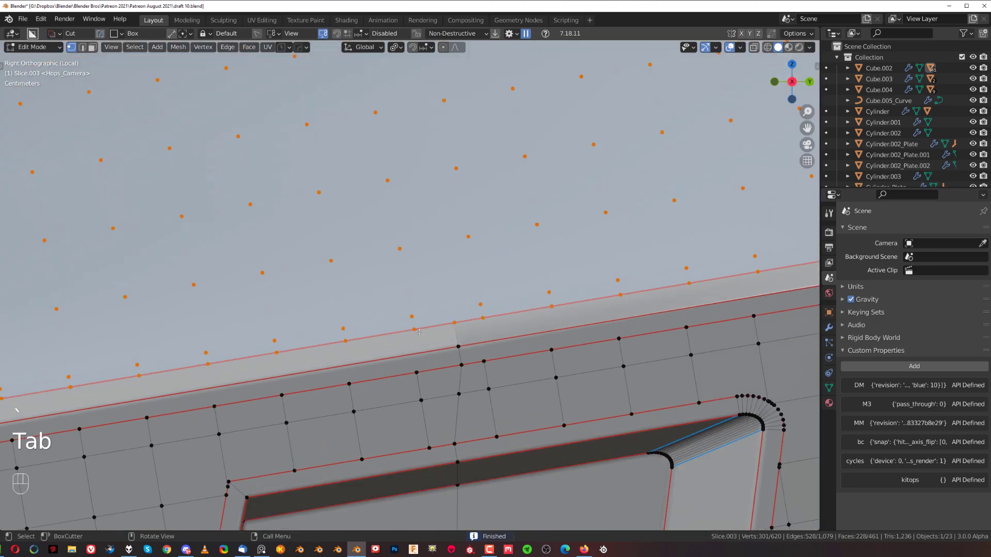
left_click(413, 329)
scroll(413, 329, "down", 6)
middle_click_drag(468, 285, 364, 296, "shift")
scroll(364, 296, "up", 3)
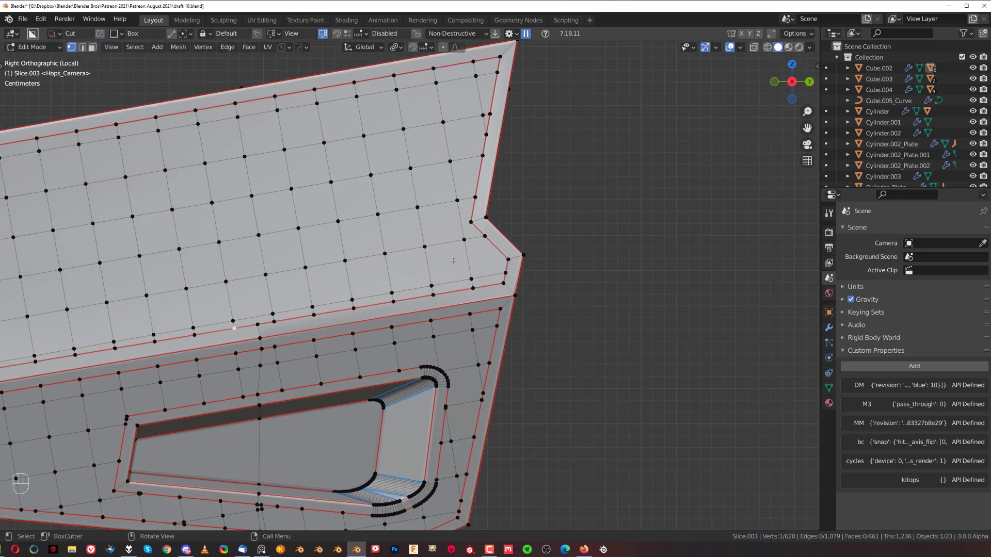
Step: Use the Edit Multi Tool's Join mode to connect vertices on the upper face's lower inset border to their counterparts on the face below
key("q")
mouse_move(450, 300)
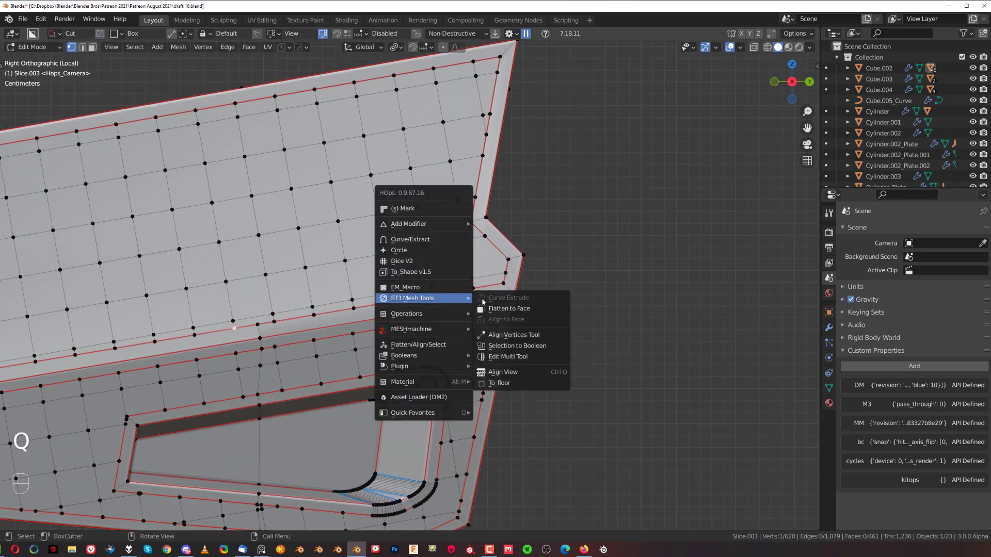
left_click(517, 357)
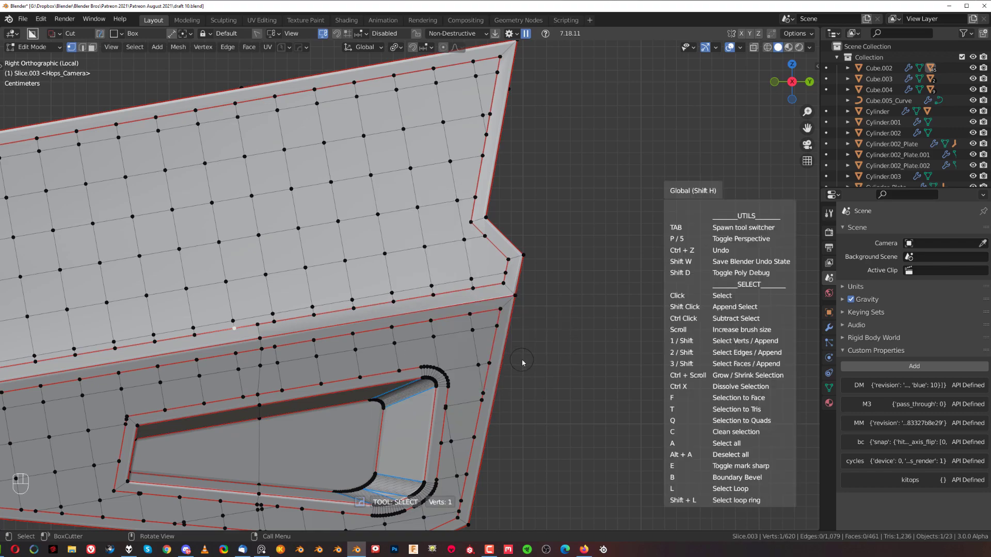
key("j")
left_click(472, 288)
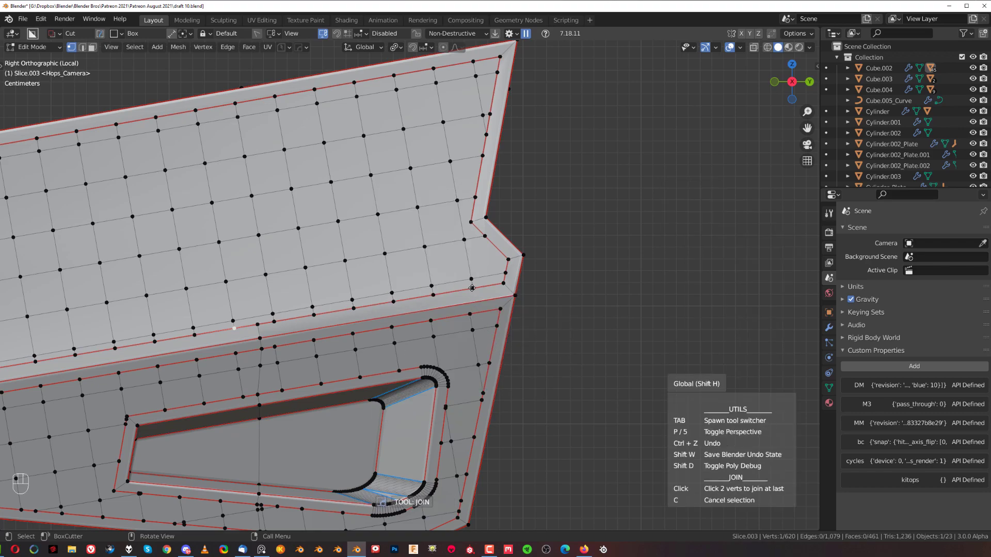
left_click(472, 317)
left_click(395, 301)
left_click(390, 327)
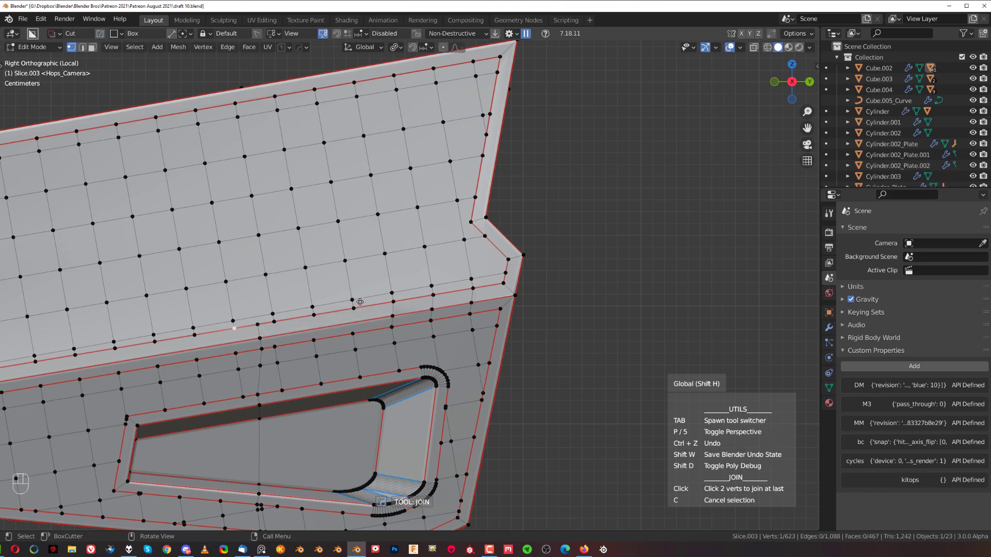
left_click(351, 333)
Step: Inspect the panel's shading in Object Mode and examine its diced mesh from an angled view in Edit Mode
scroll(456, 222, "down", 3)
key("Tab")
scroll(456, 222, "up", 6)
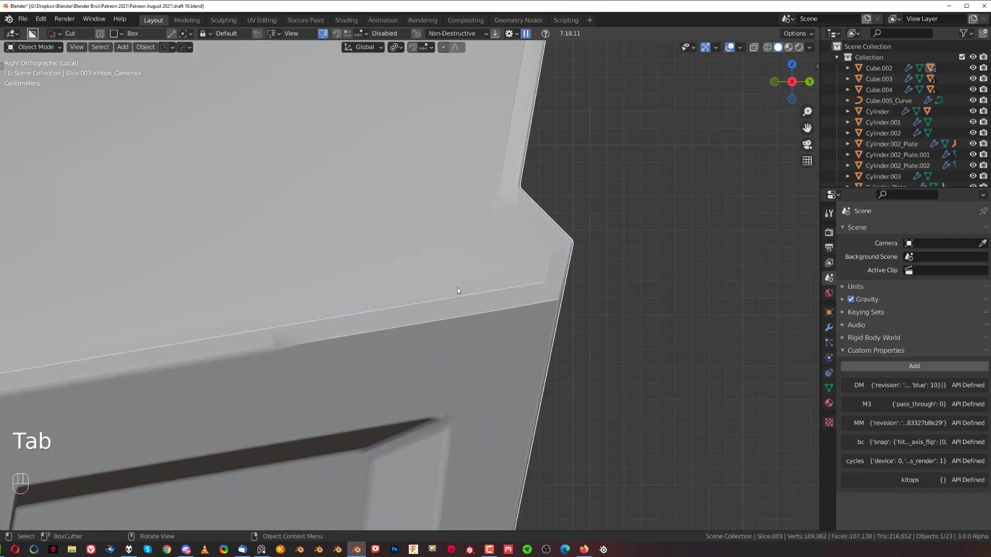
key("Tab")
middle_click_drag(457, 288, 562, 281)
scroll(440, 319, "down", 3)
scroll(608, 269, "up", 3)
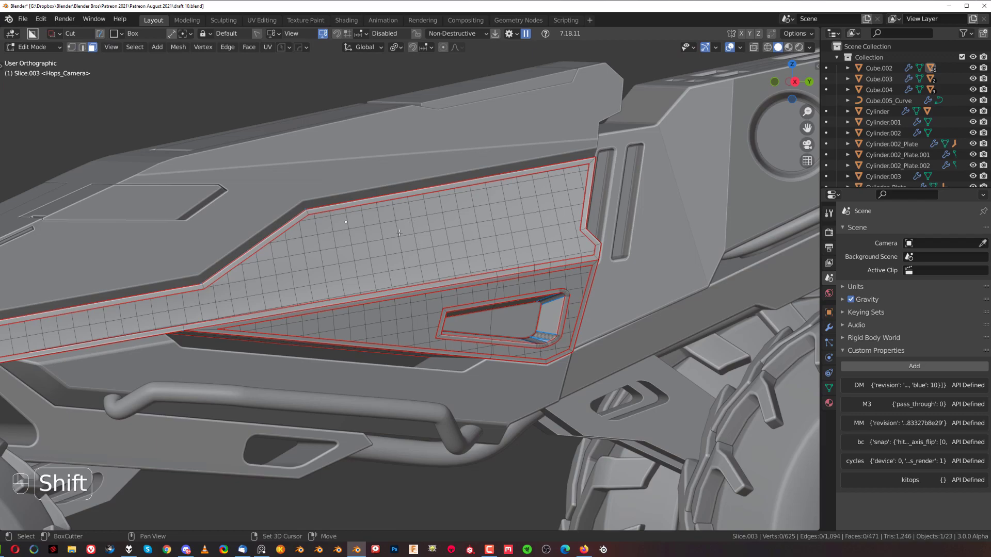
scroll(378, 265, "up", 2)
middle_click_drag(399, 233, 484, 248, "shift")
scroll(360, 270, "down", 3)
scroll(360, 269, "up", 3)
Step: Switch editing to the hood body (Cube.002) and select its large side face around the small recess
left_click(368, 272)
scroll(370, 277, "down", 5)
key("Tab")
left_click(392, 248)
key("Tab")
scroll(392, 248, "up", 3)
left_click(484, 248)
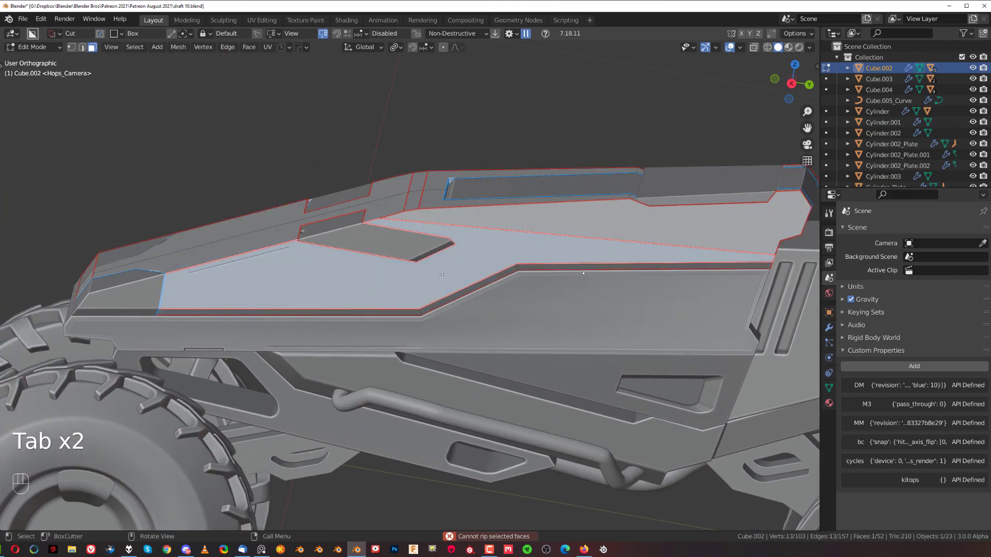
Step: Try a Dice V2 grid on the hood face in 2D mode from an orbited view, with 30 X and 9 Y divisions
key("q")
left_click(442, 274)
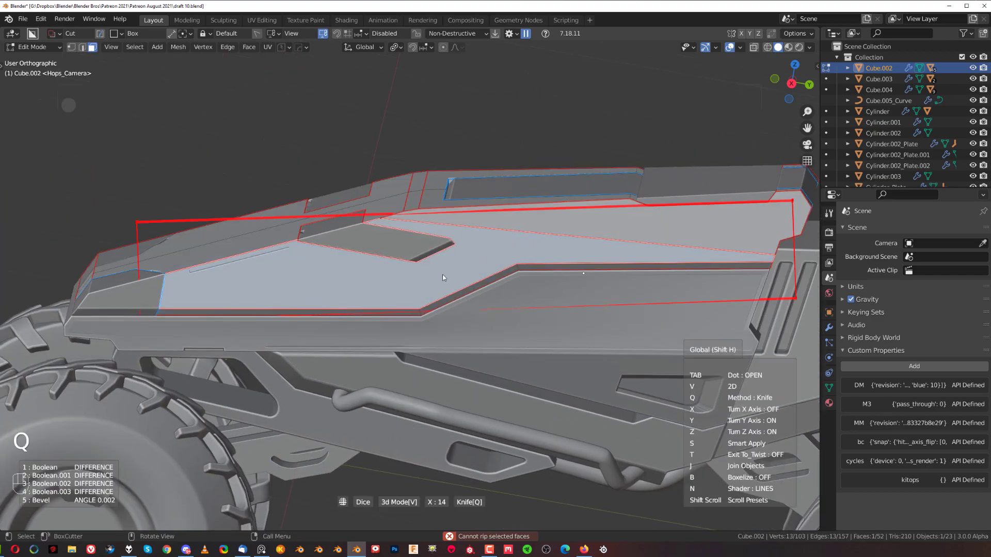
key("v")
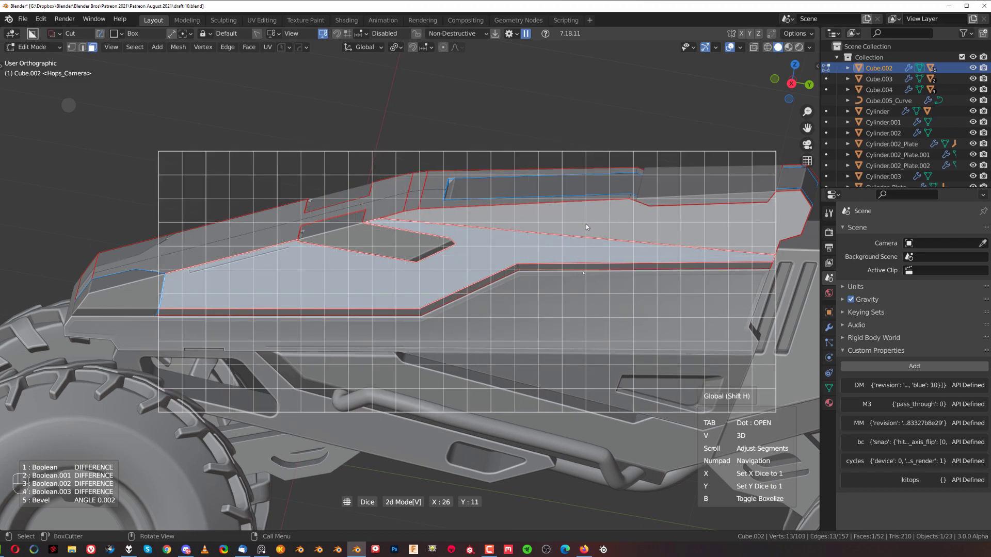
middle_click_drag(587, 221, 559, 192)
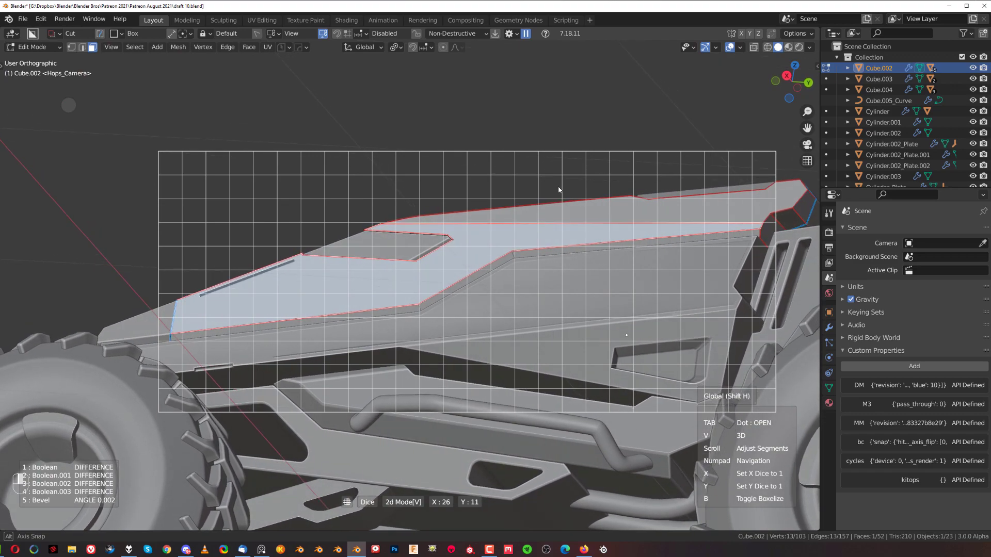
scroll(534, 221, "up", 4)
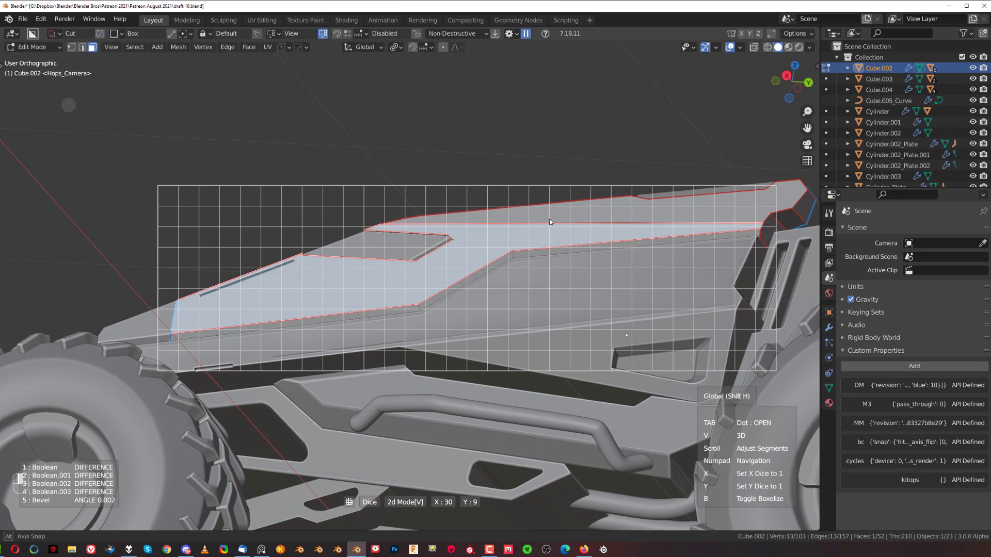
middle_click_drag(549, 219, 466, 221)
key("Escape")
Step: Return to Object Mode and set BoxCutter's surface alignment to Object with Nearest Edge
key("Tab")
key("shift")
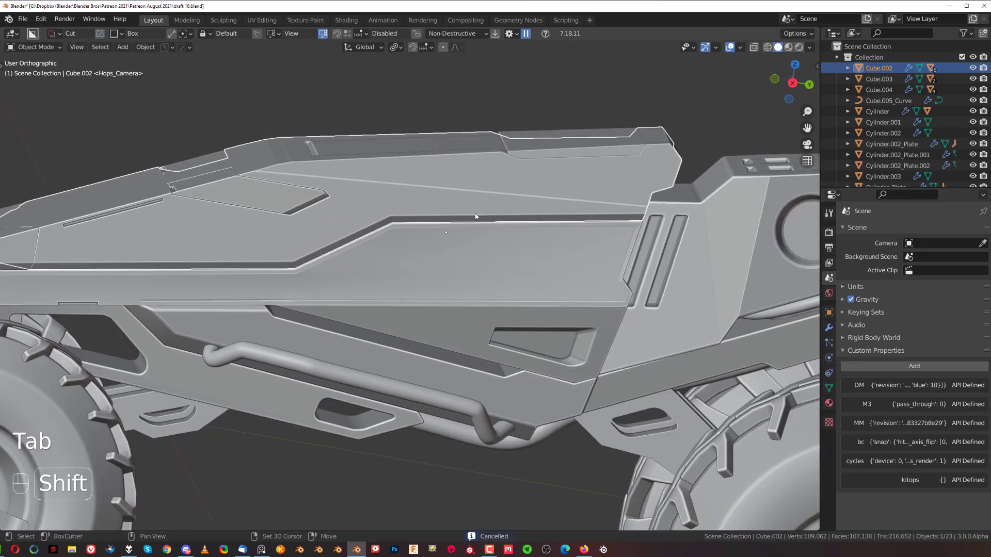
key("shift+v")
left_click(443, 213)
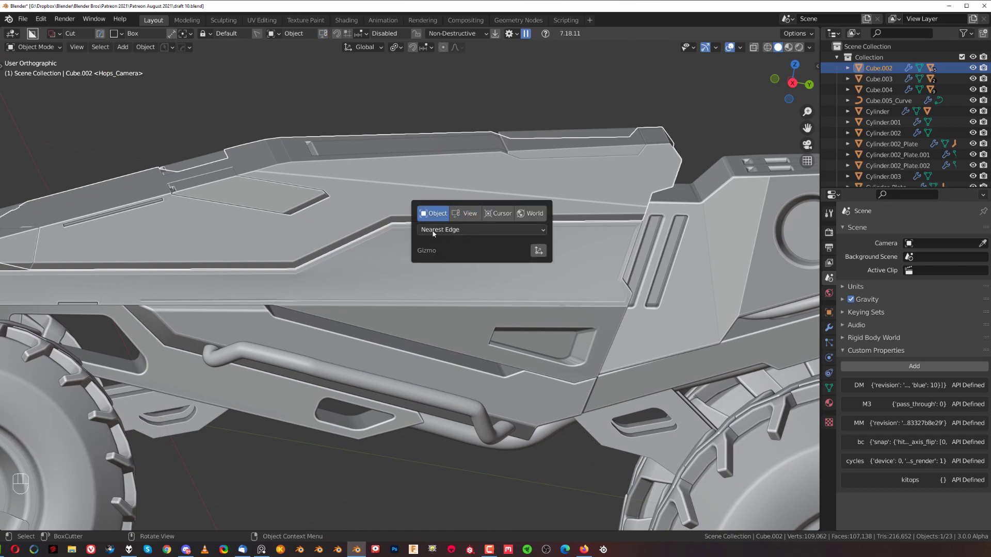
left_click(448, 230)
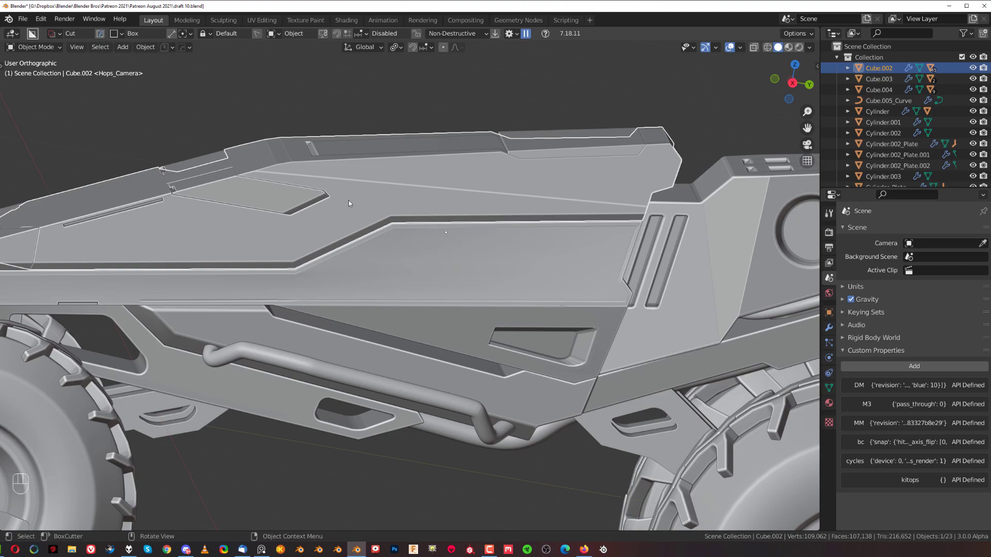
Step: Try to draw a BoxCutter box on the hood's side surface using the Nearest Edge alignment
scroll(460, 219, "up", 2)
middle_click_drag(460, 219, 471, 157)
scroll(454, 196, "down", 3)
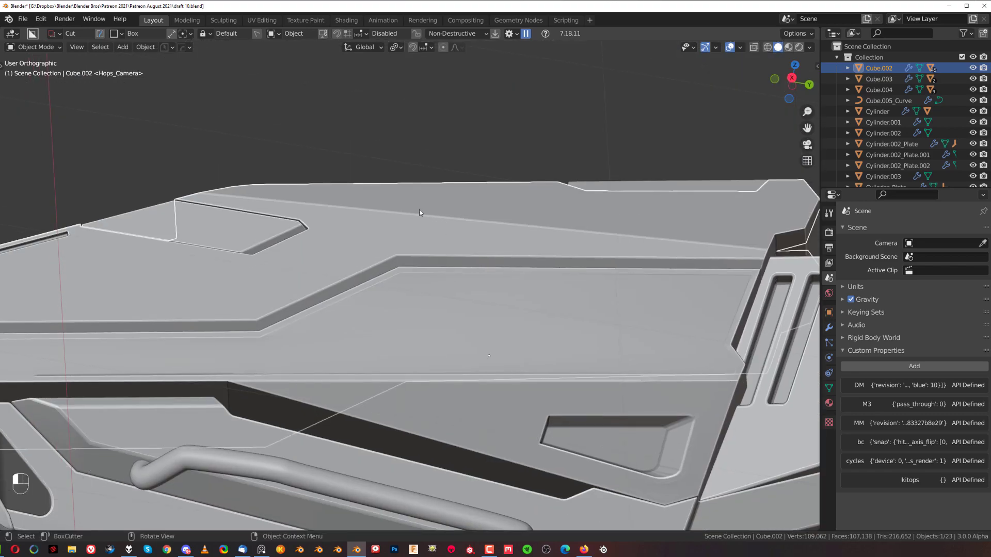
left_click_drag(447, 220, 351, 190)
key("Escape")
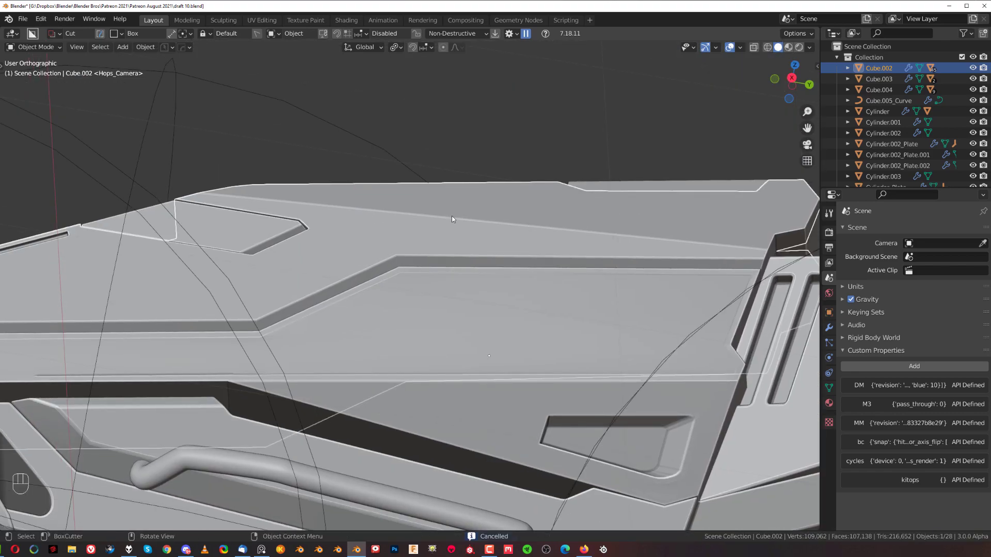
Step: Switch to the right view, hide the cutter wireframes, and deselect everything with the whole vehicle in frame
scroll(451, 216, "down", 5)
scroll(409, 279, "up", 2)
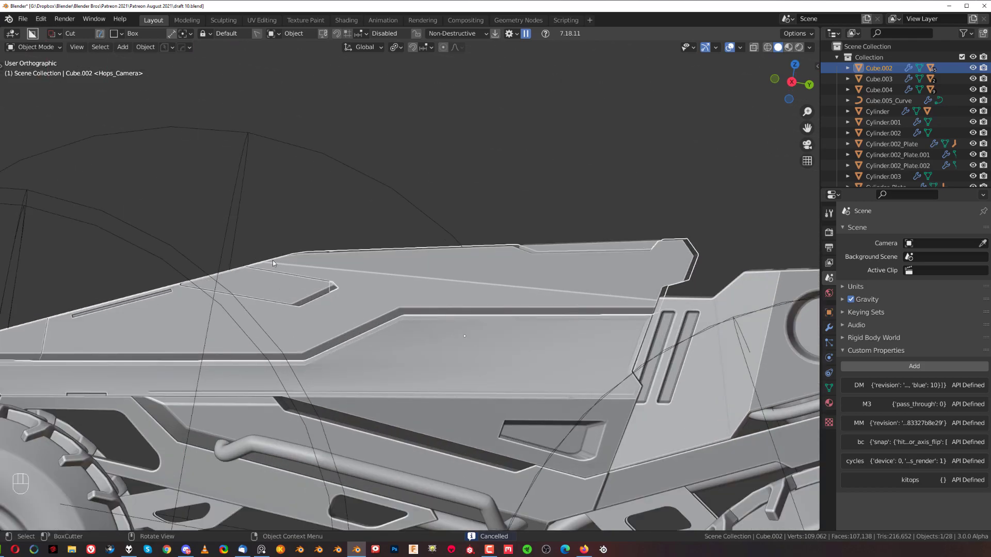
scroll(268, 288, "down", 3)
middle_click_drag(268, 287, 442, 299)
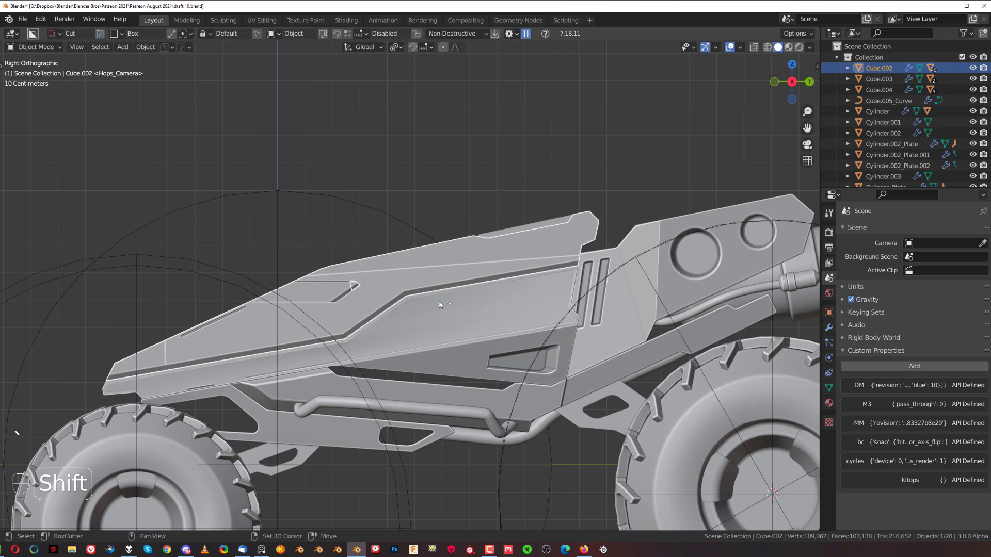
key("shift+2")
left_click(432, 210)
scroll(415, 258, "up", 3)
middle_click_drag(449, 258, 424, 152, "shift")
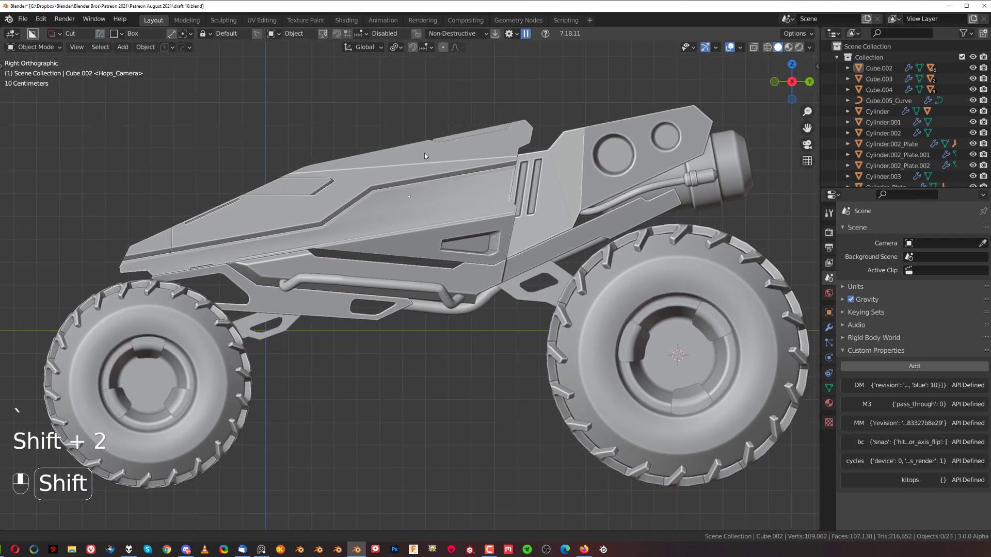
scroll(424, 155, "down", 1)
middle_click_drag(459, 217, 444, 211, "shift")
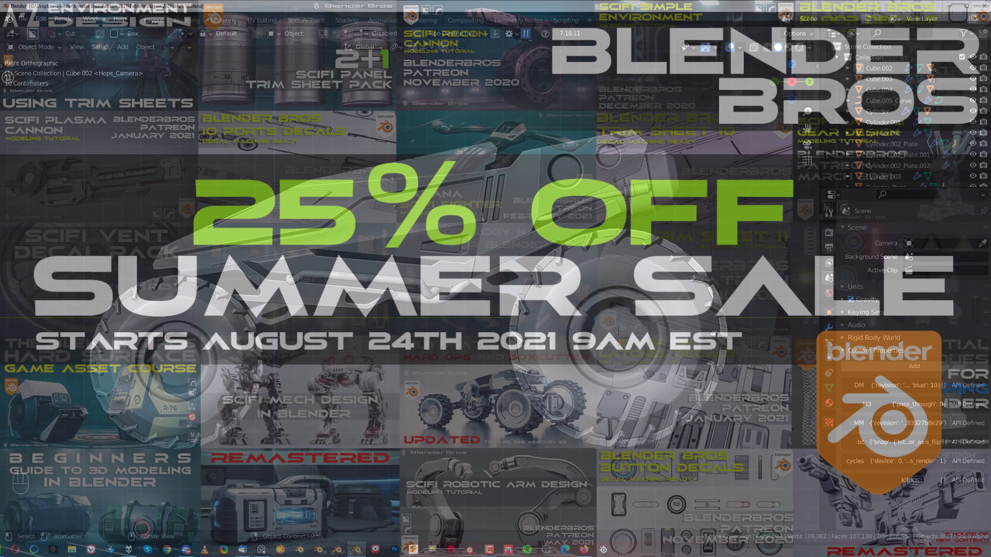